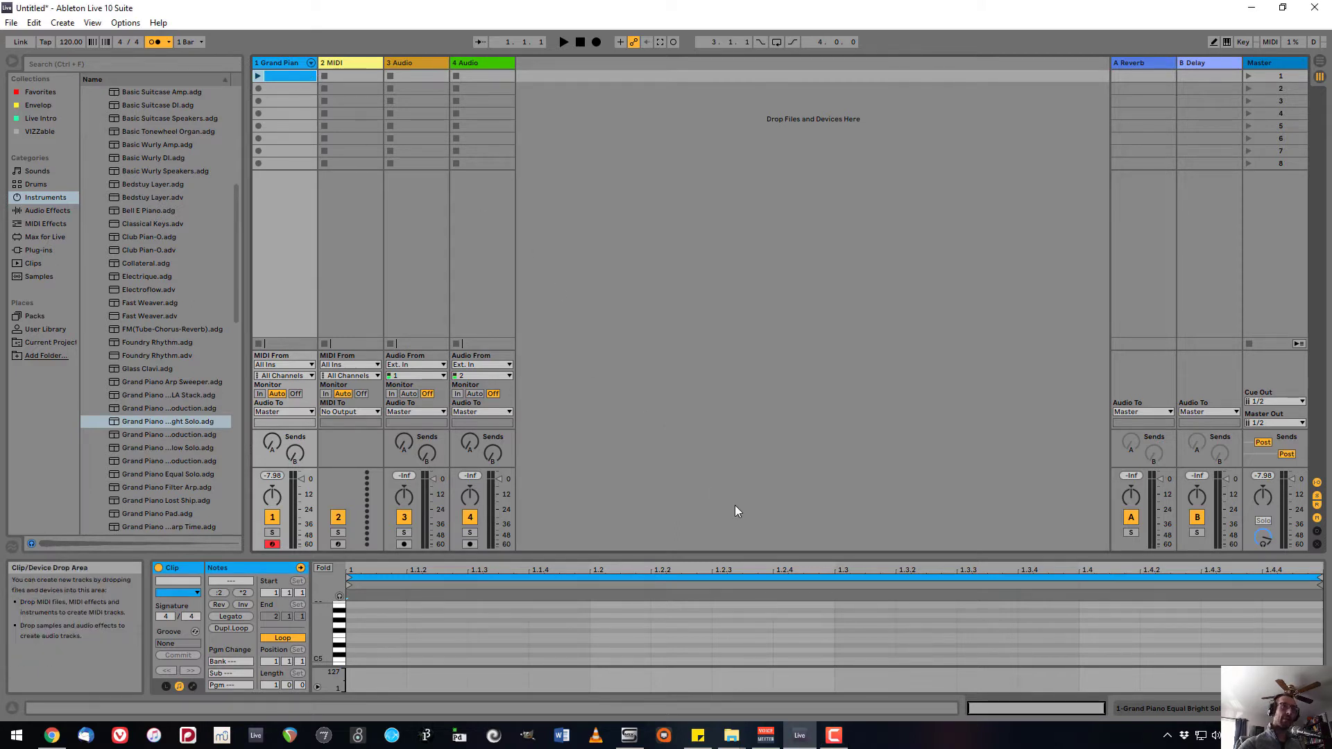
- Enlarge the piano roll and scroll the note ruler to show octaves C0 through C5
drag(764, 558, 667, 218)
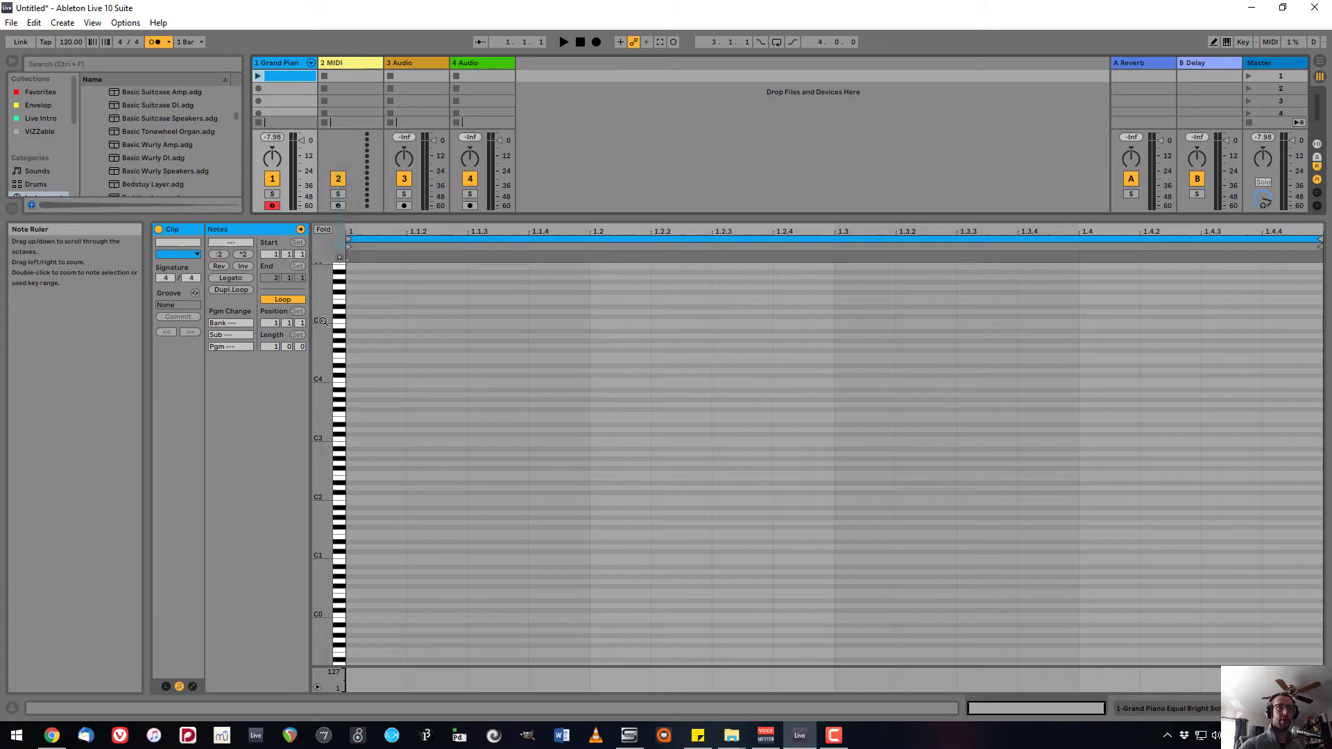
scroll(323, 321, up, 10)
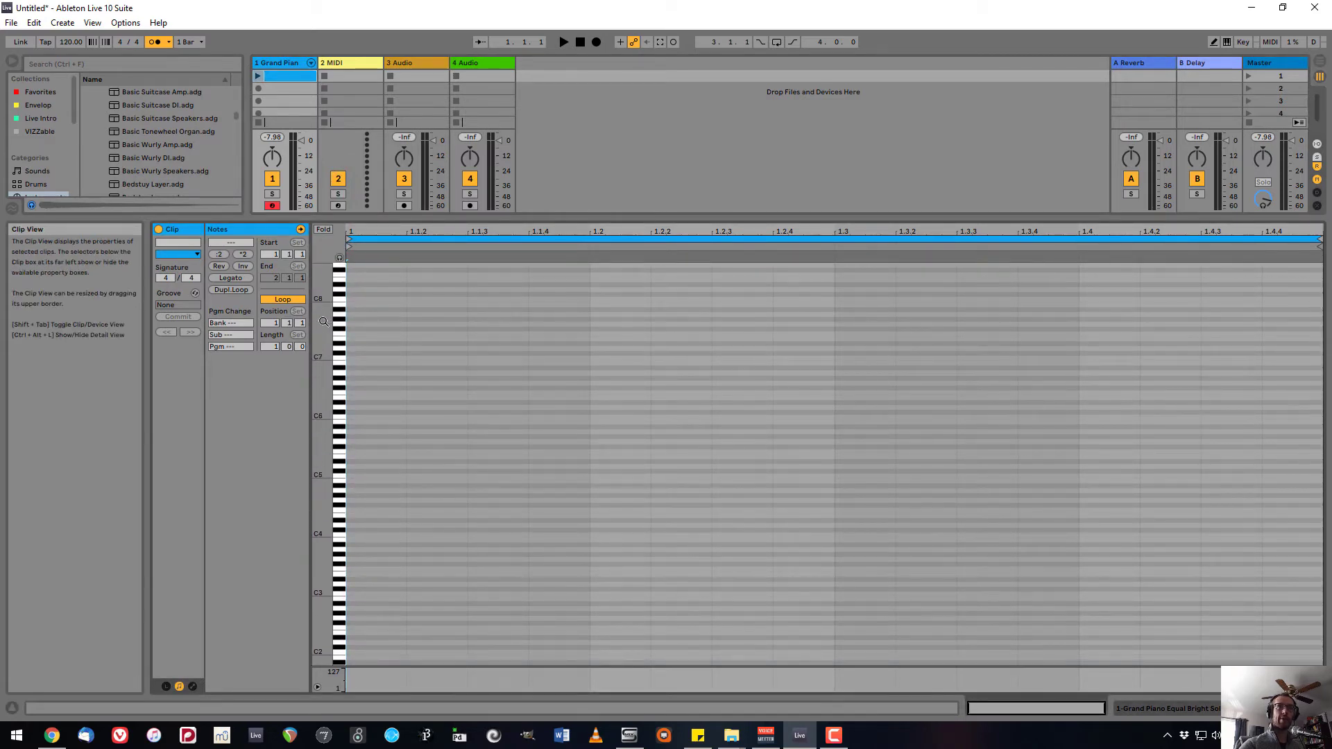
scroll(324, 321, down, 12)
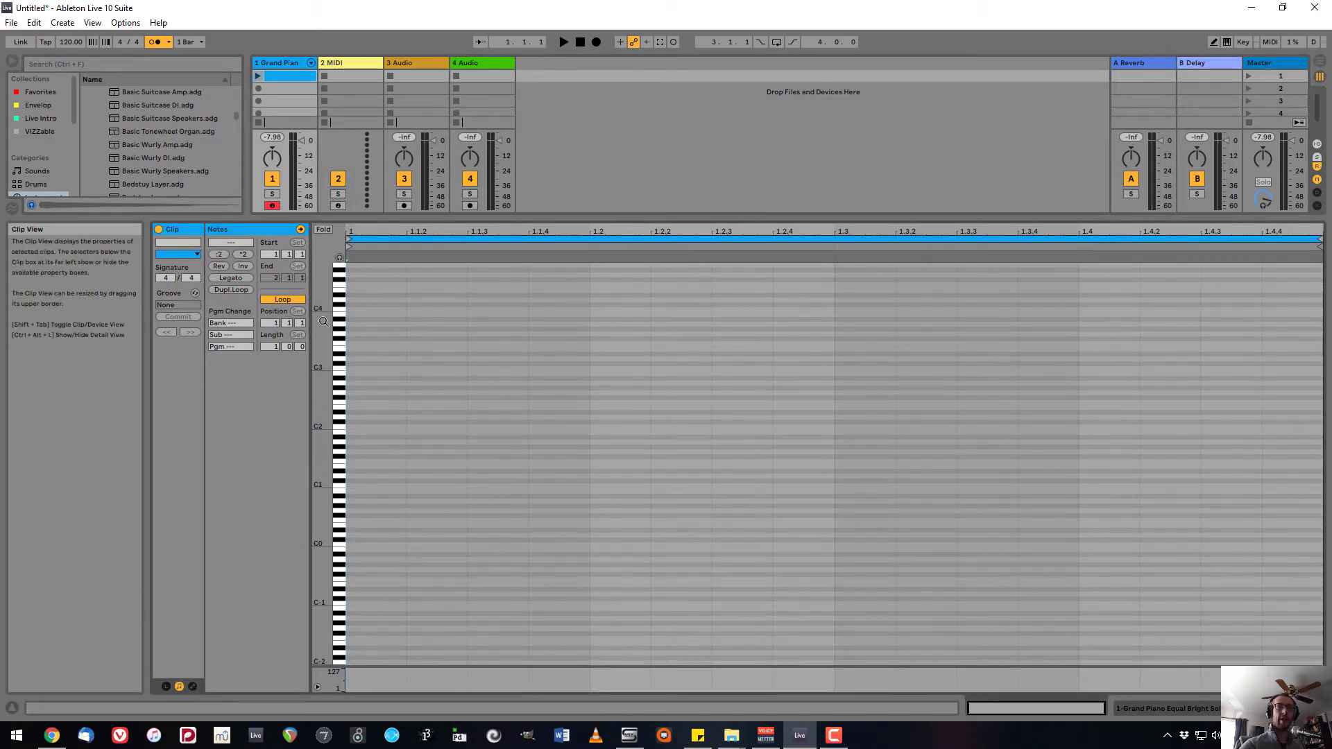
scroll(319, 663, up, 3)
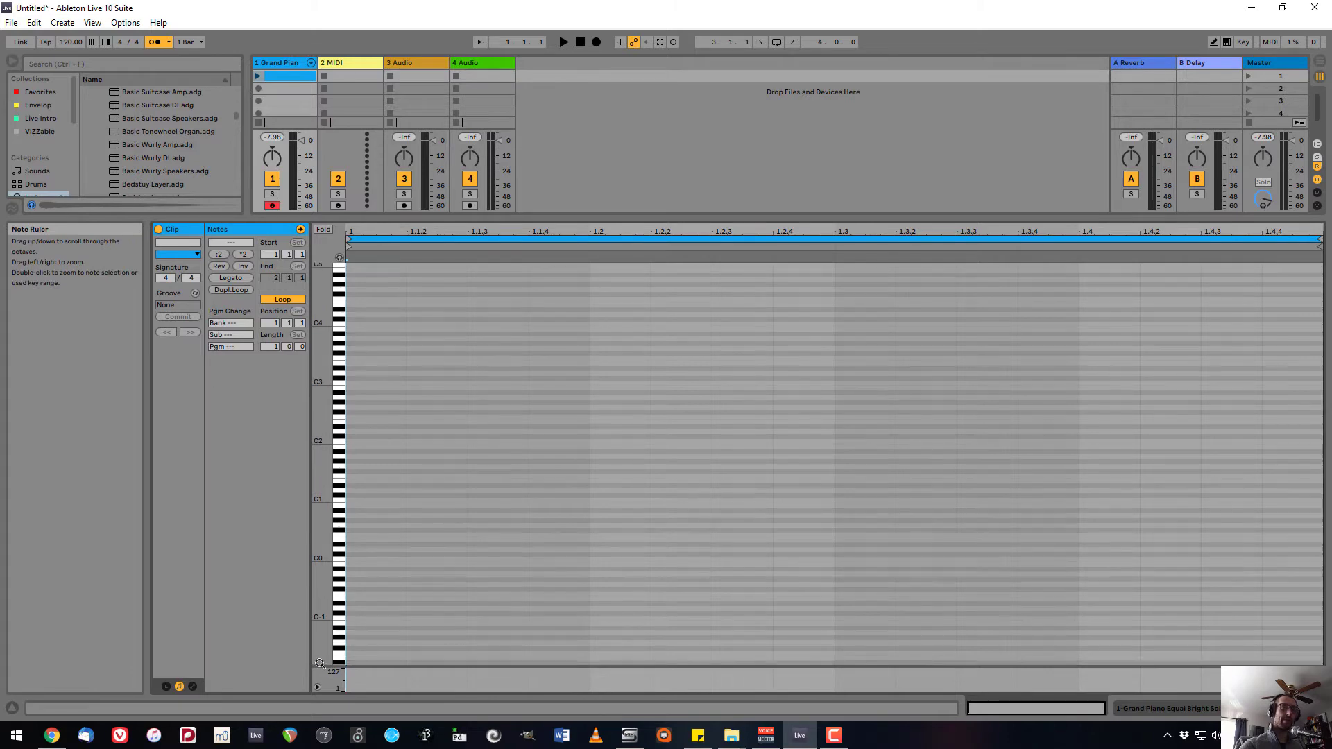
scroll(319, 663, up, 1)
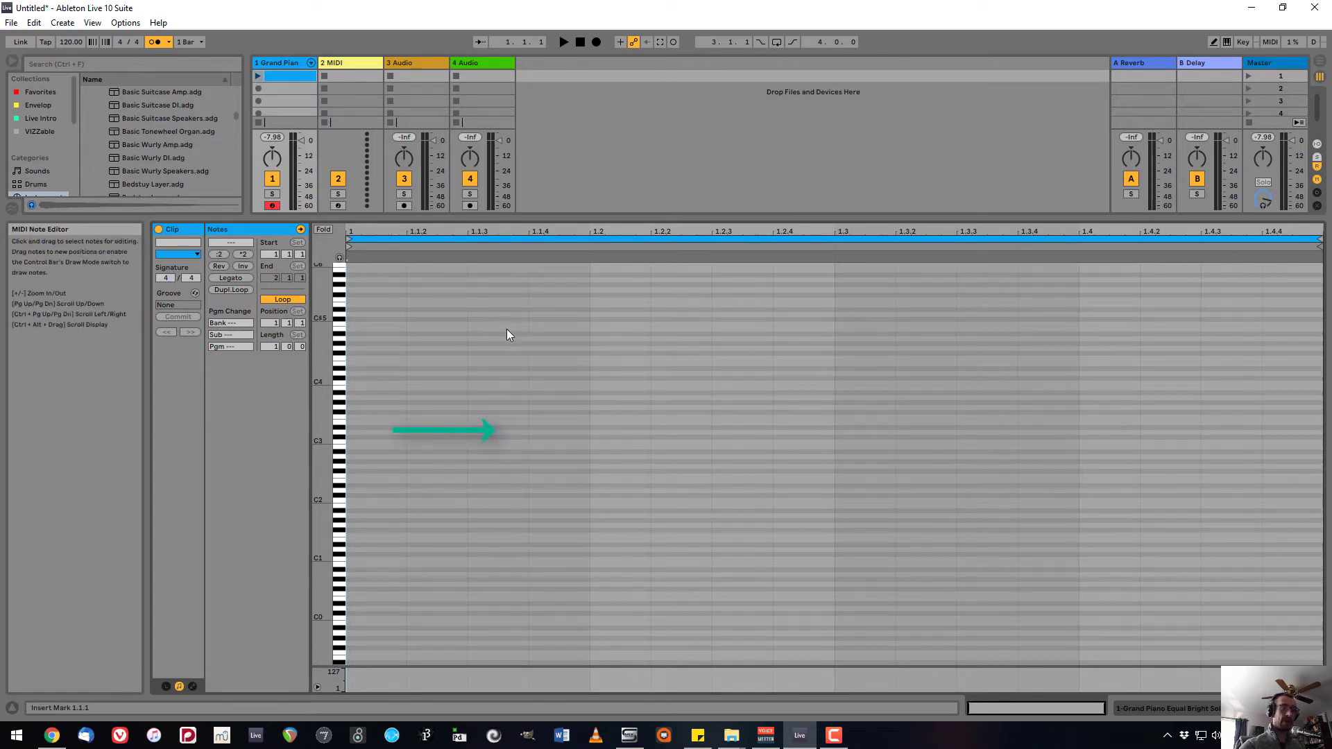
- Try Fixed Grid sizes 1/32, 8 Bars, 1 Bar and 1/2, finally settling on 1/4
right_click(455, 350)
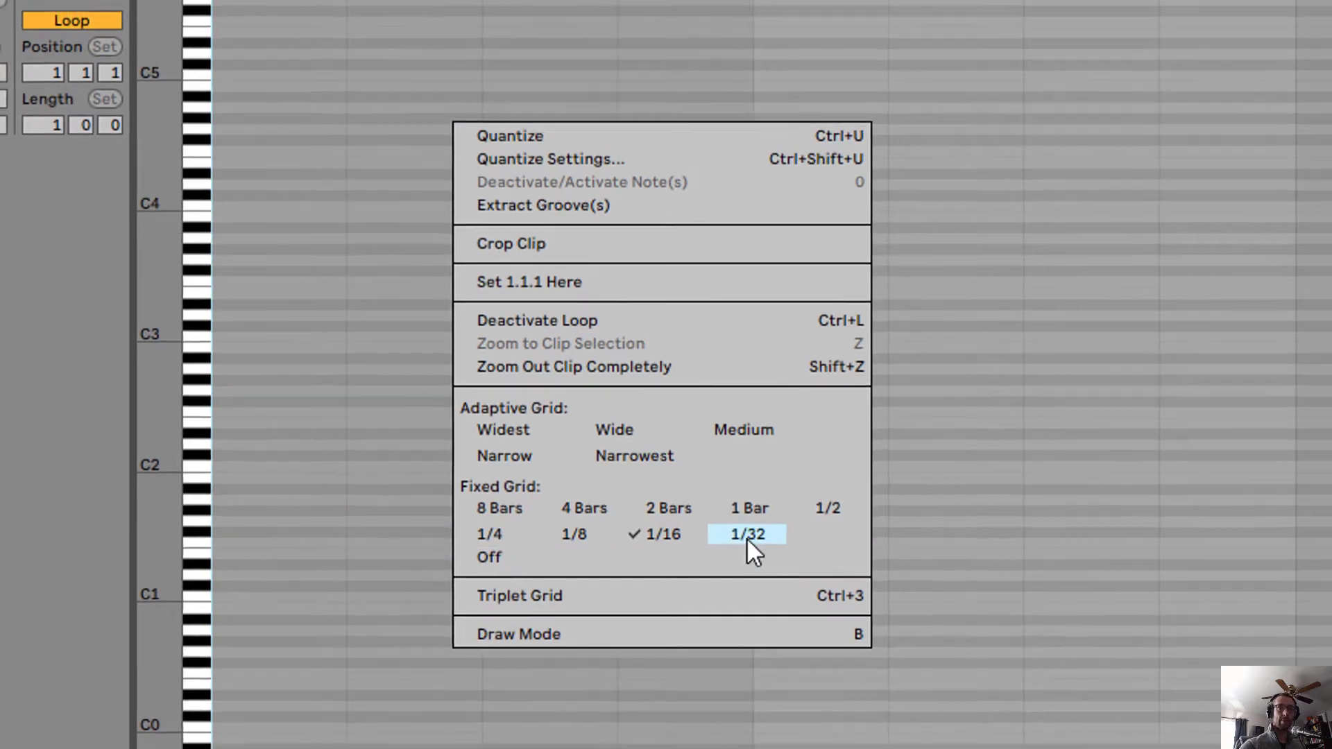
click(747, 539)
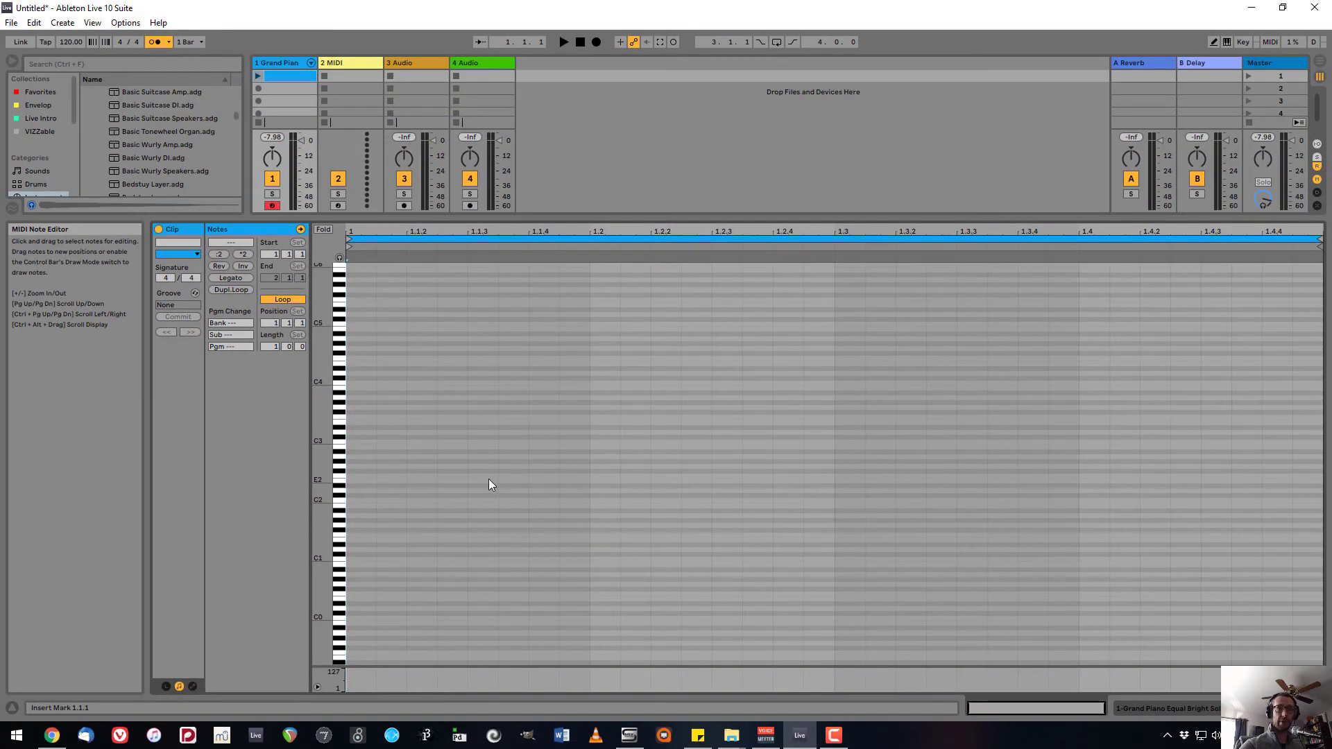
right_click(488, 479)
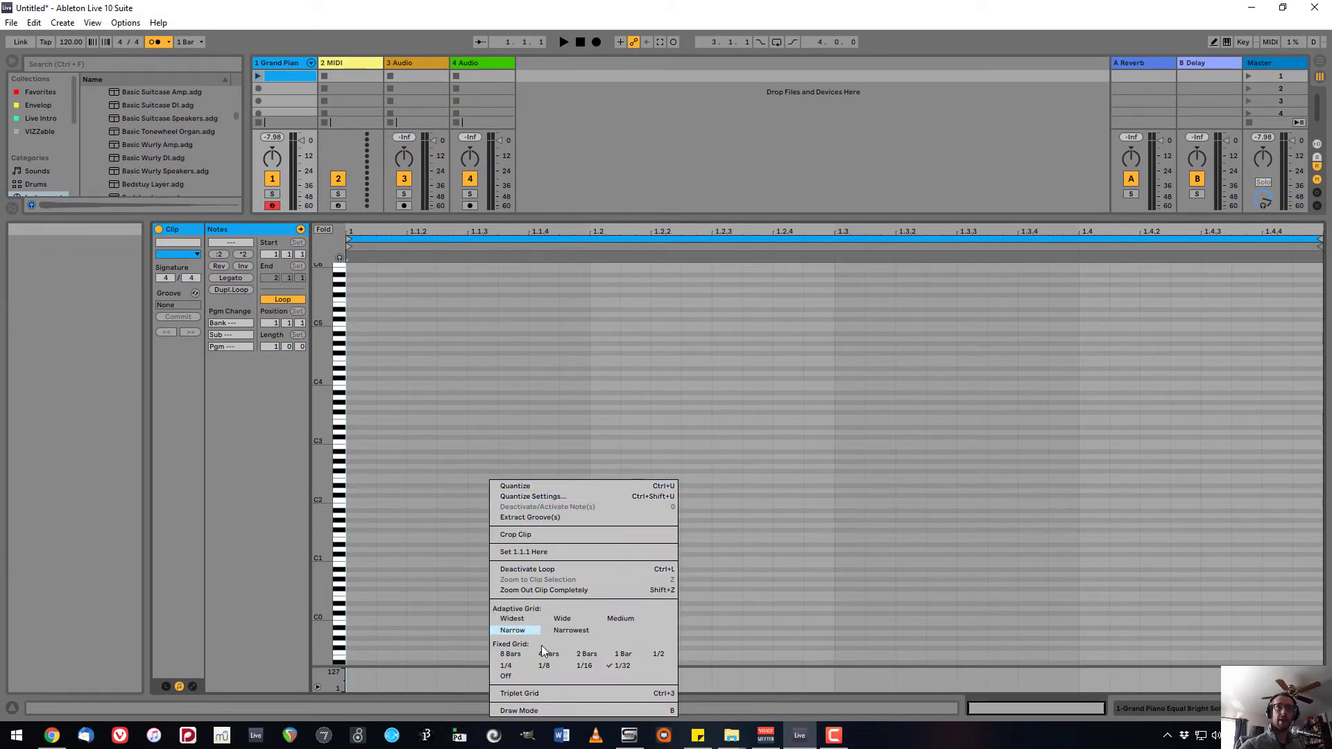
click(521, 656)
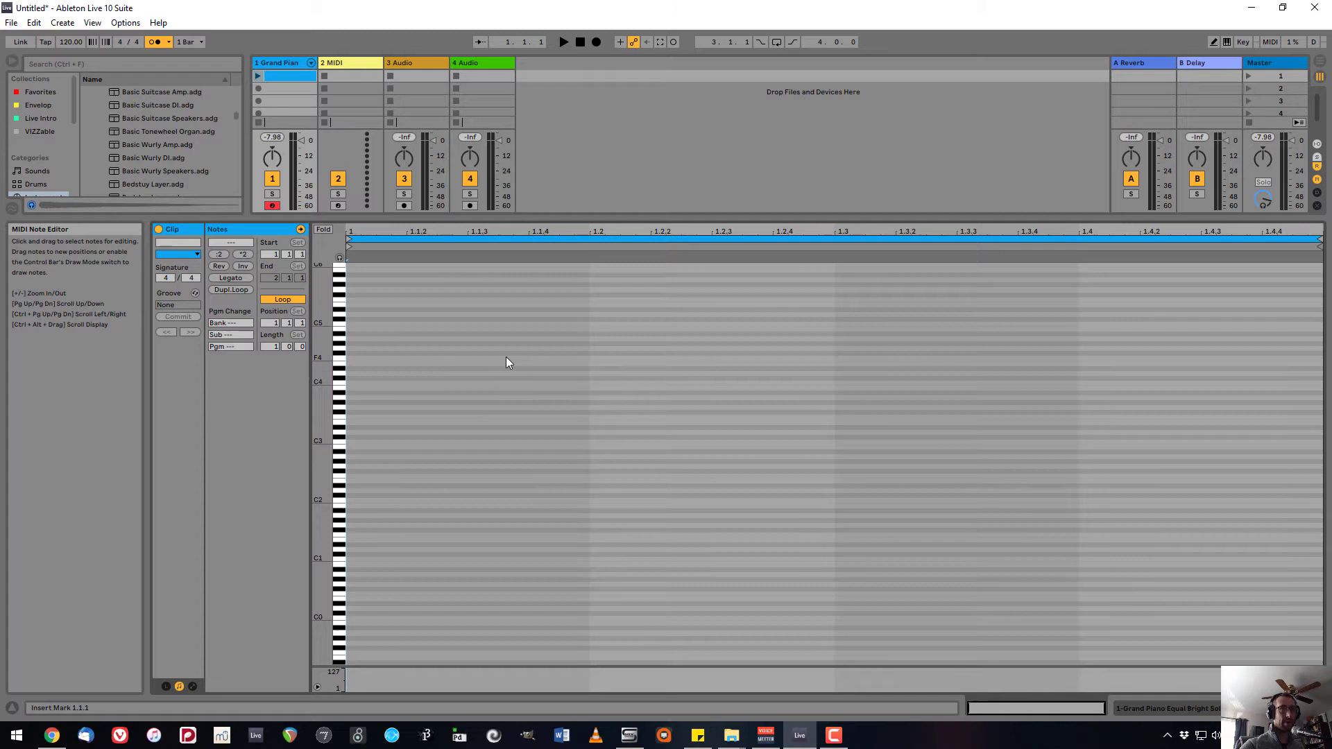
right_click(469, 344)
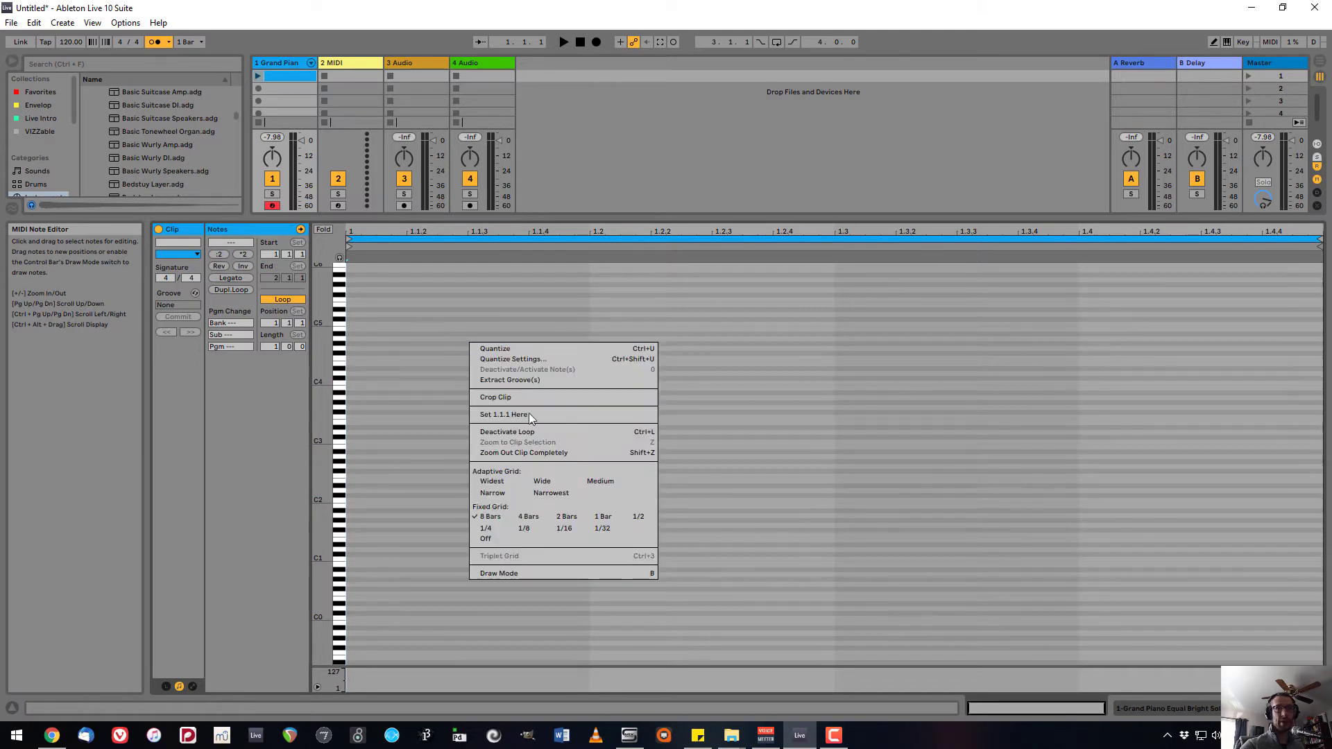
click(590, 517)
right_click(484, 476)
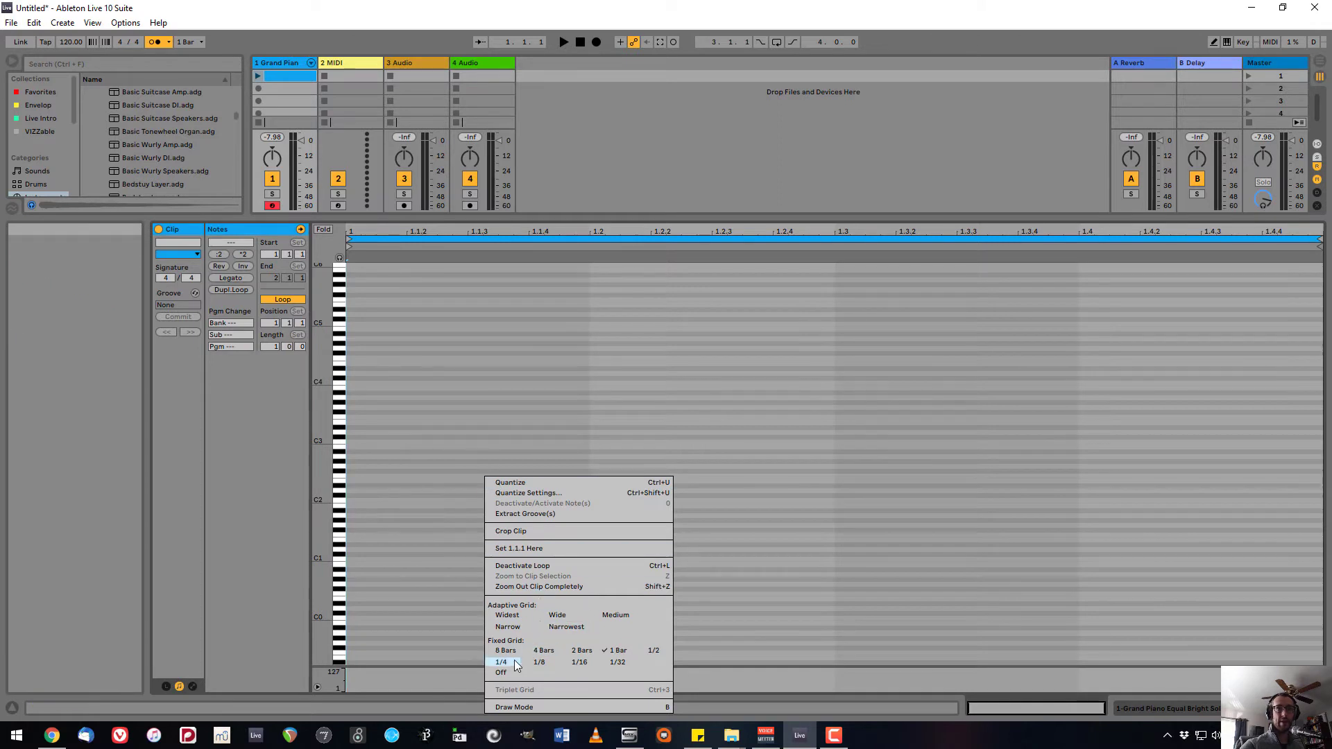
click(655, 652)
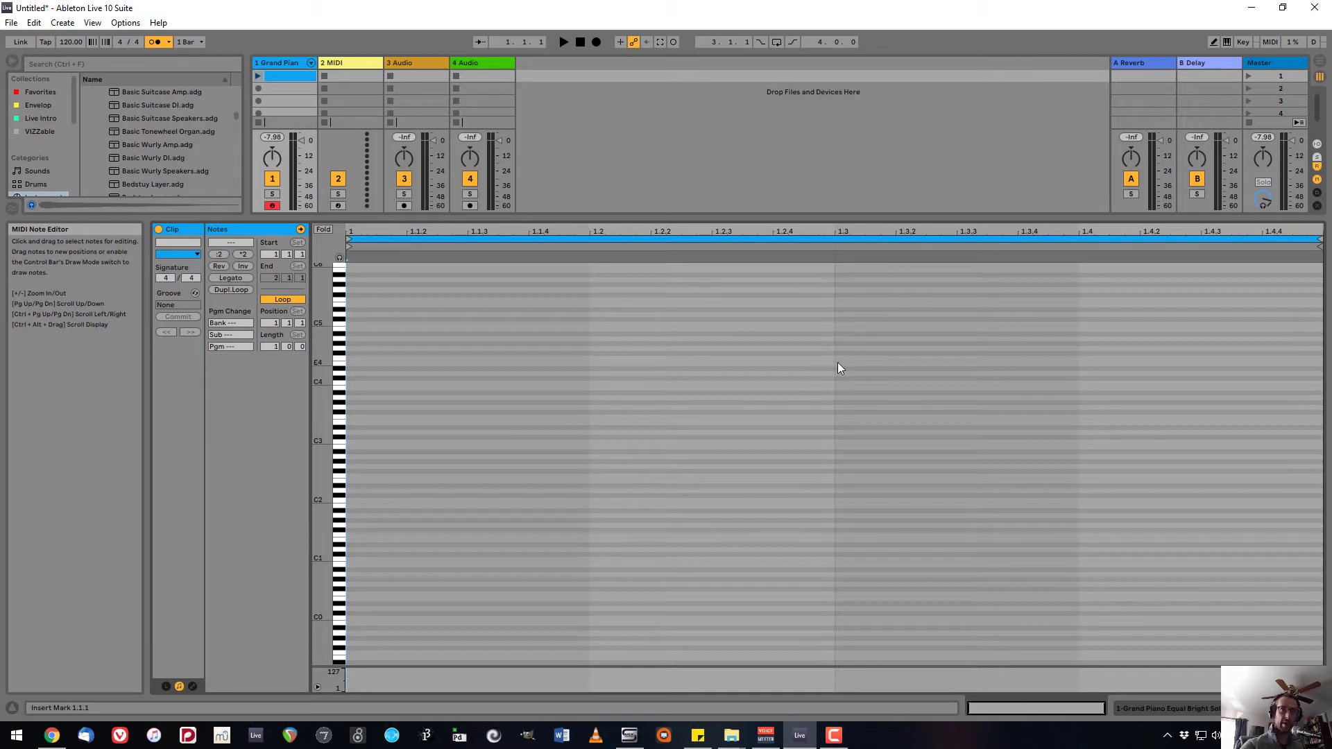
right_click(689, 357)
click(706, 543)
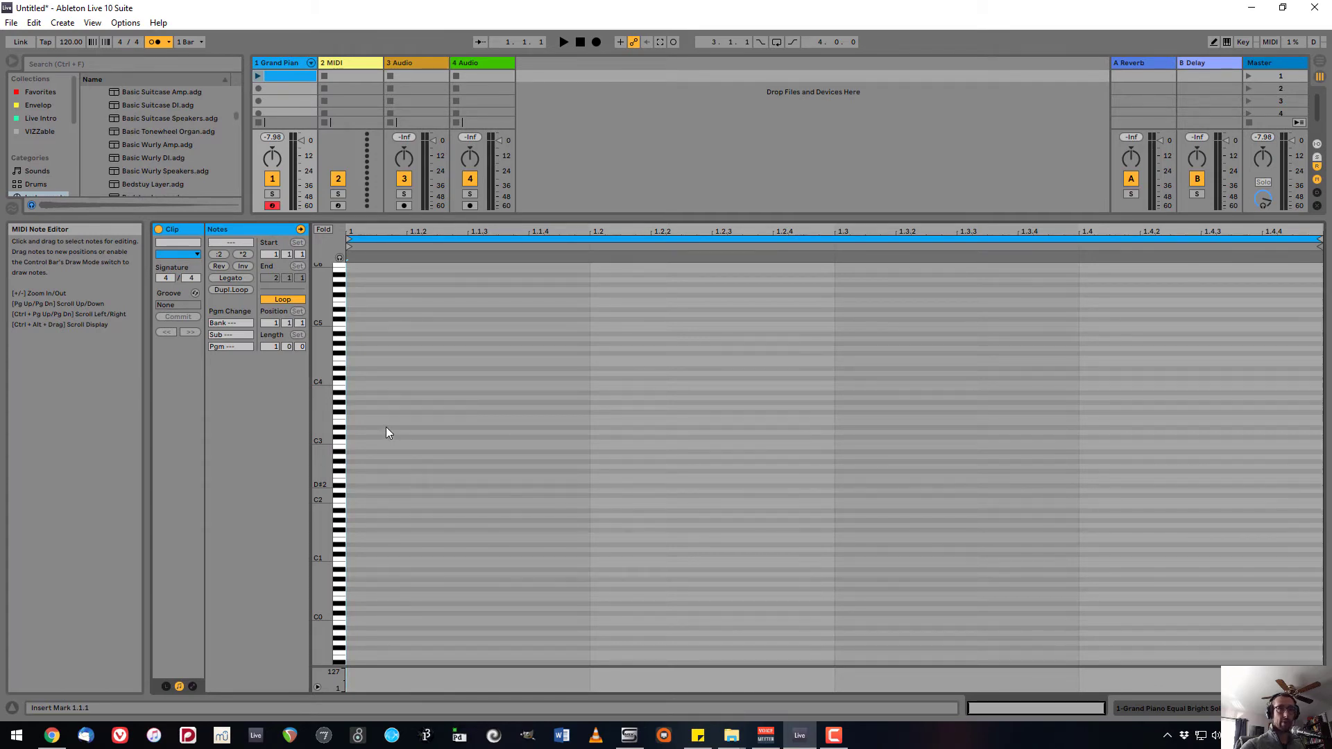
- Bring up the piano roll's grid menu and dismiss it without changing anything
right_click(455, 423)
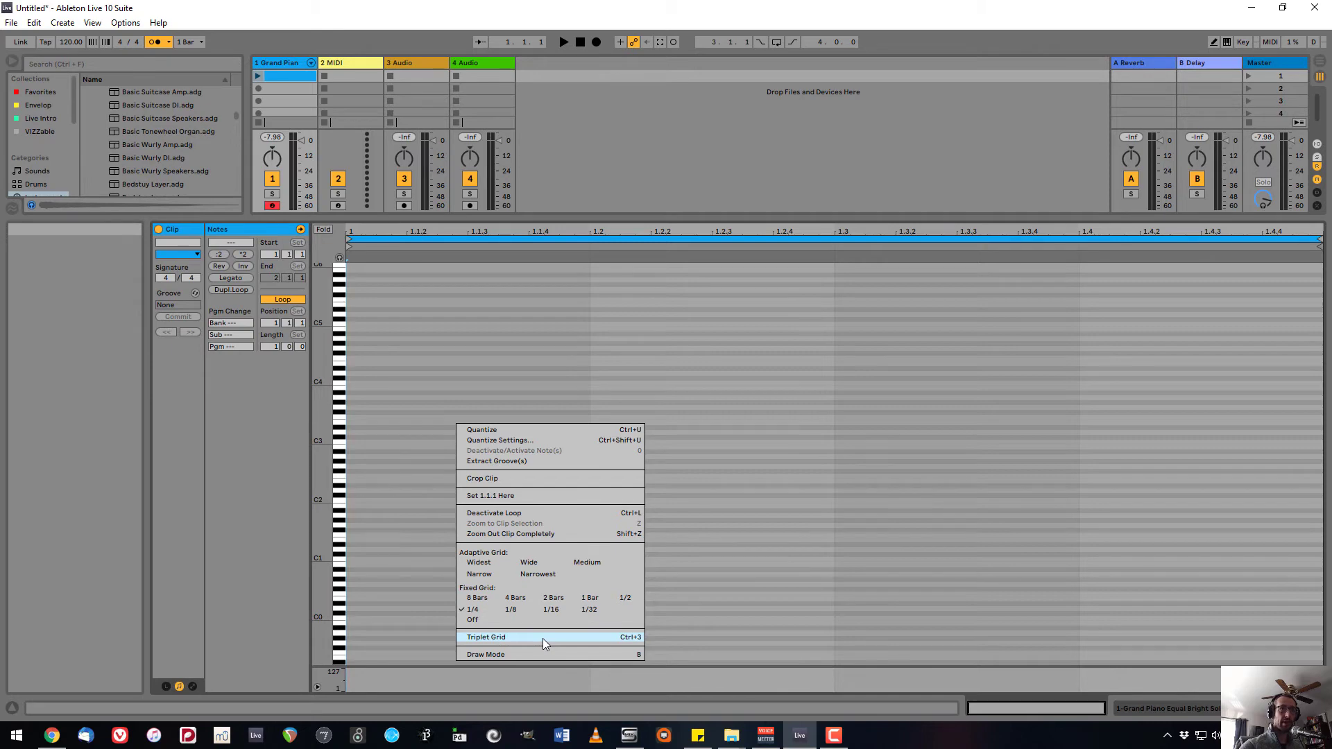
click(728, 493)
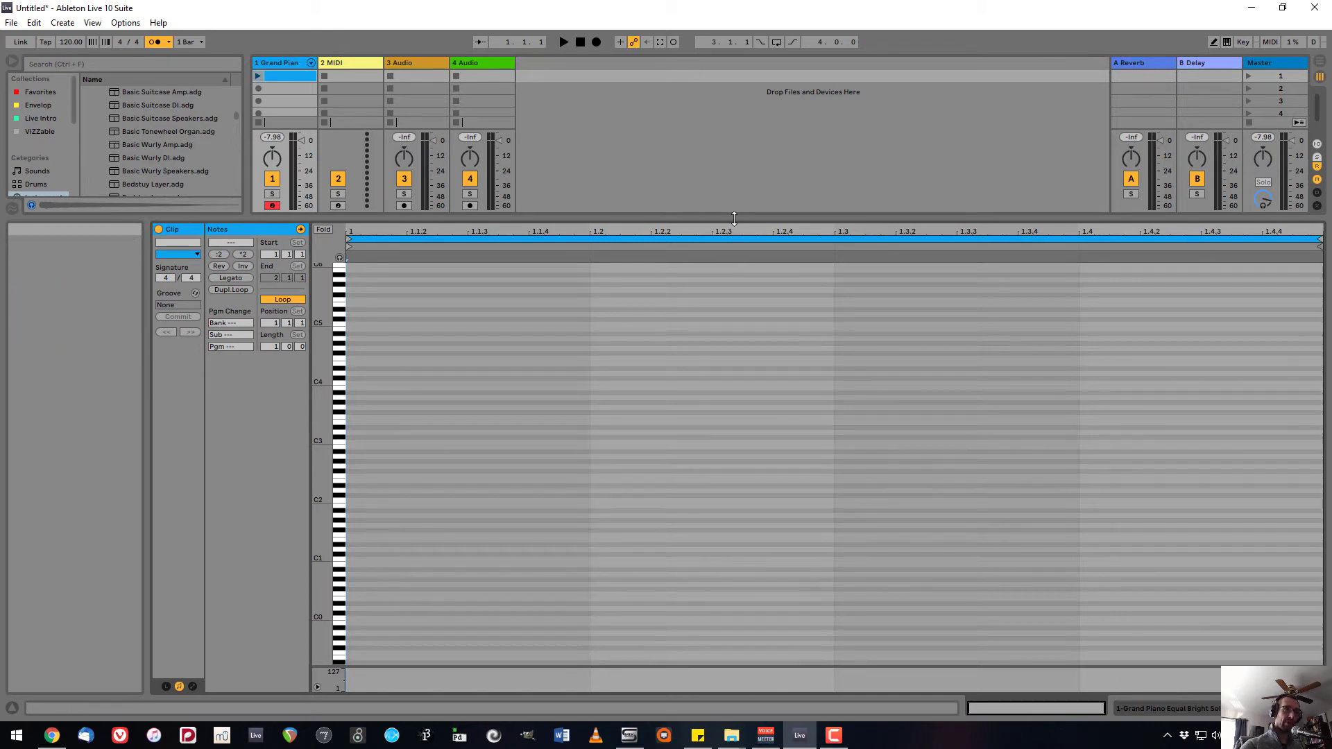
- Resize the piano roll, turn on Draw Mode, and set the grid to 1/8
drag(734, 219, 629, 598)
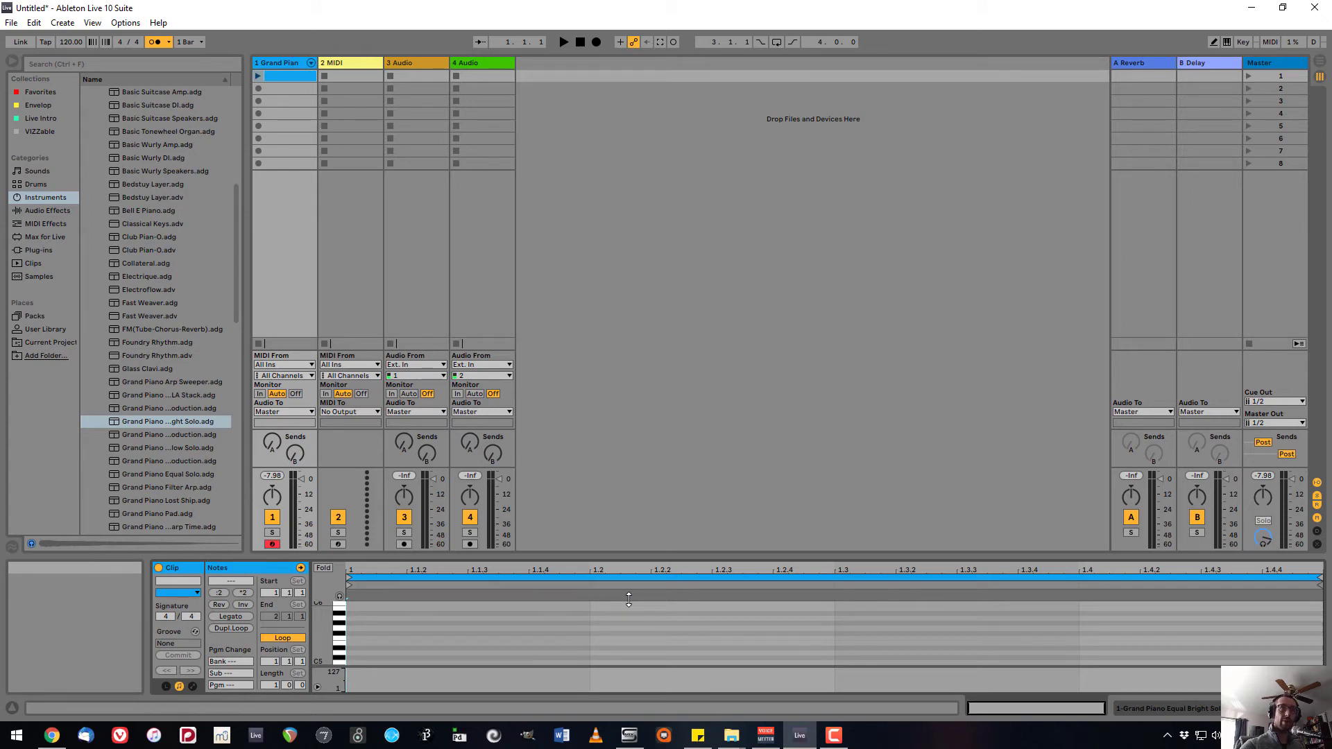
drag(628, 600, 650, 217)
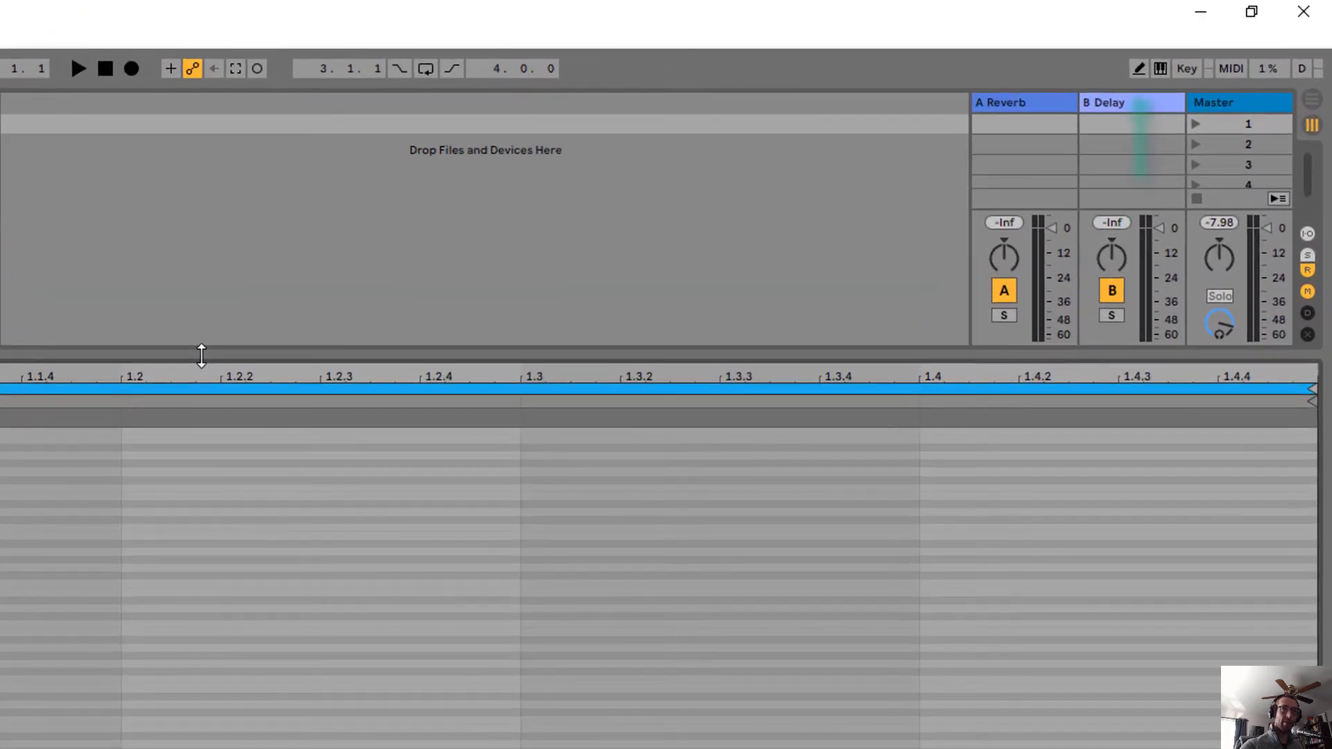
click(1137, 69)
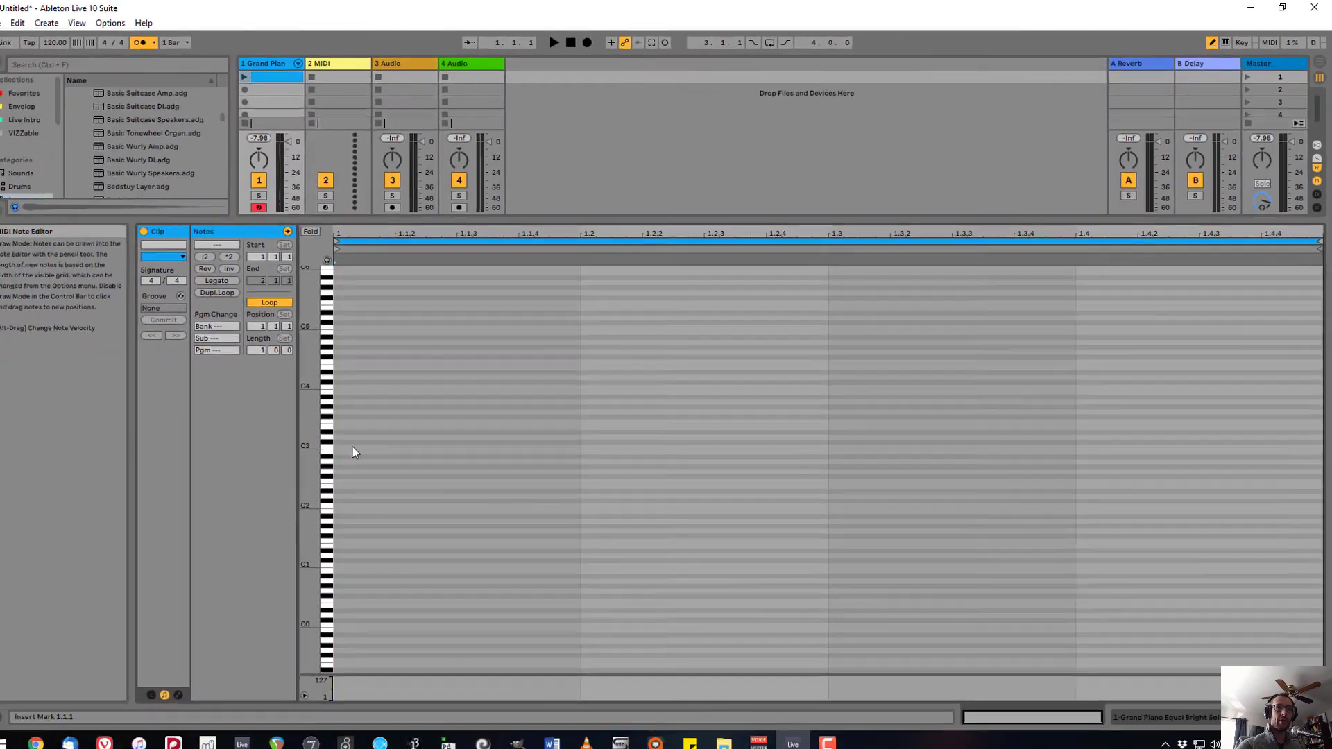
right_click(355, 444)
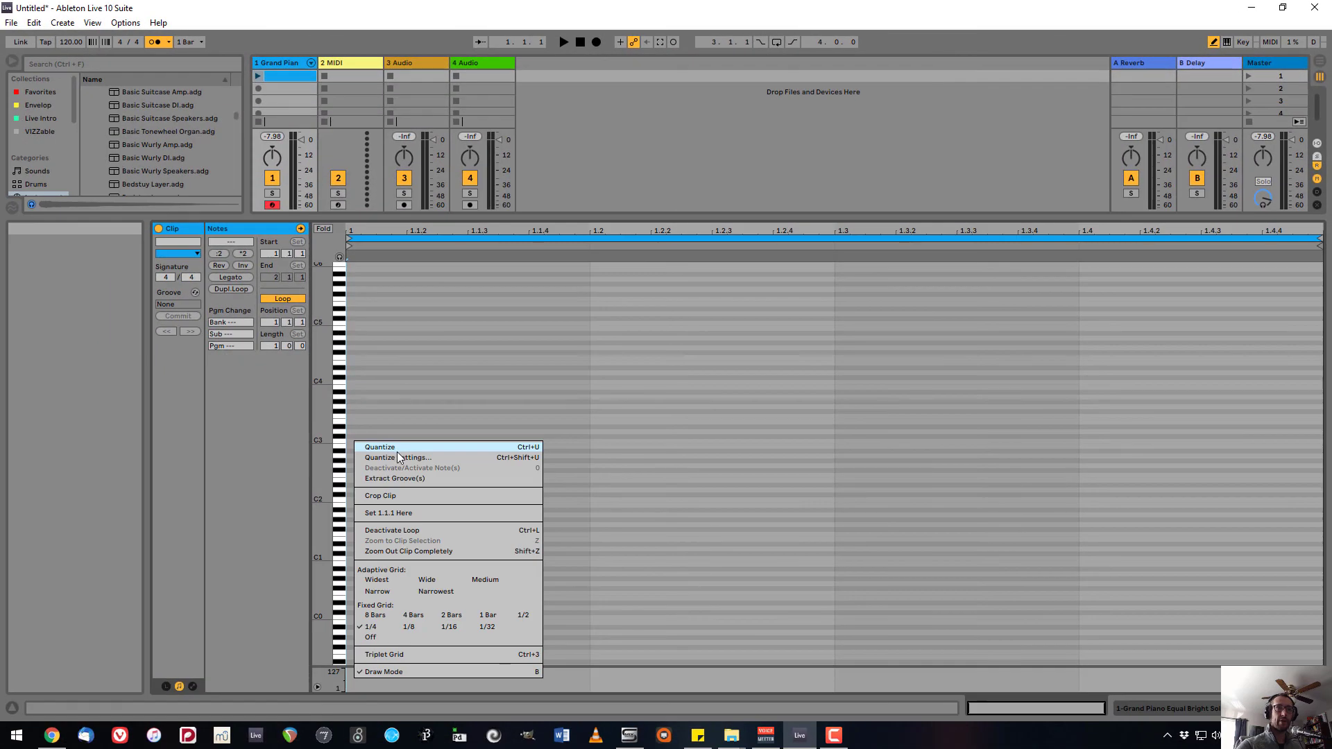
click(418, 627)
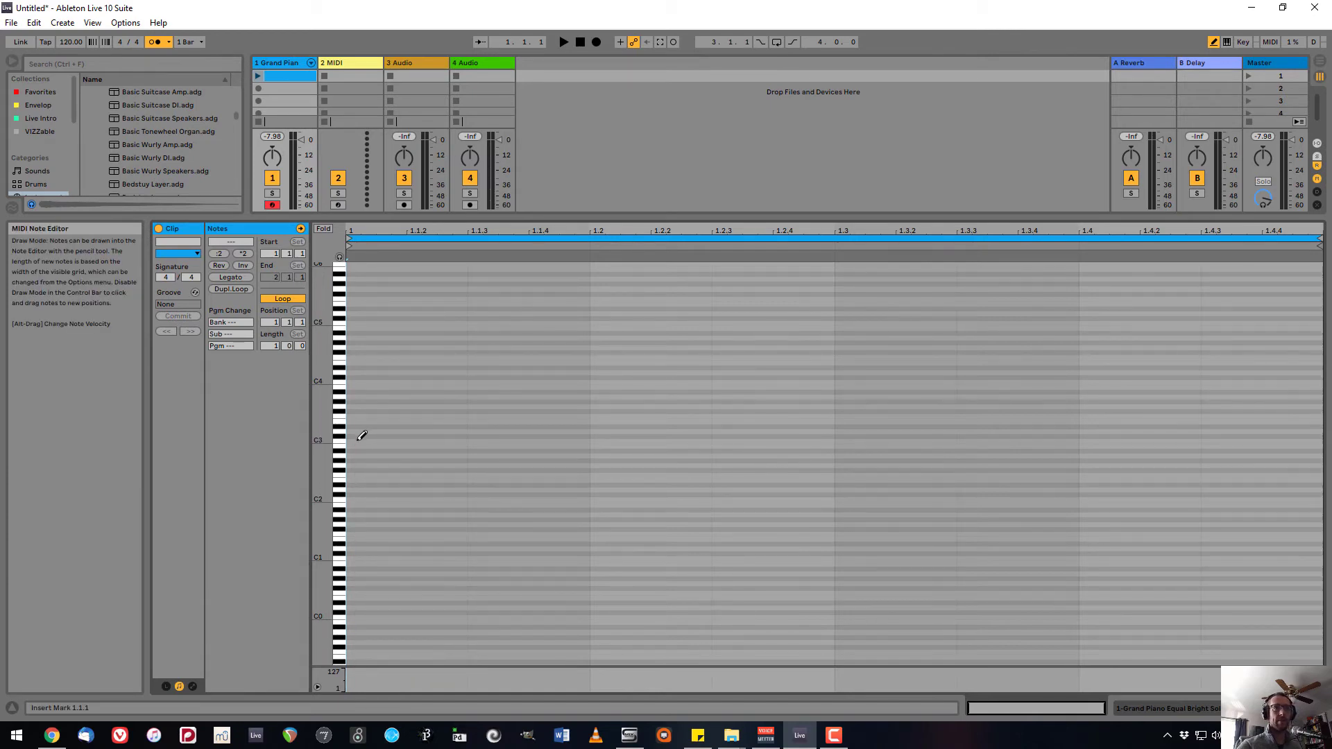
- Draw eight eighth notes in bar 1: C3, D3, E3, F3, G3, F3, E3, D#3
click(358, 439)
click(493, 431)
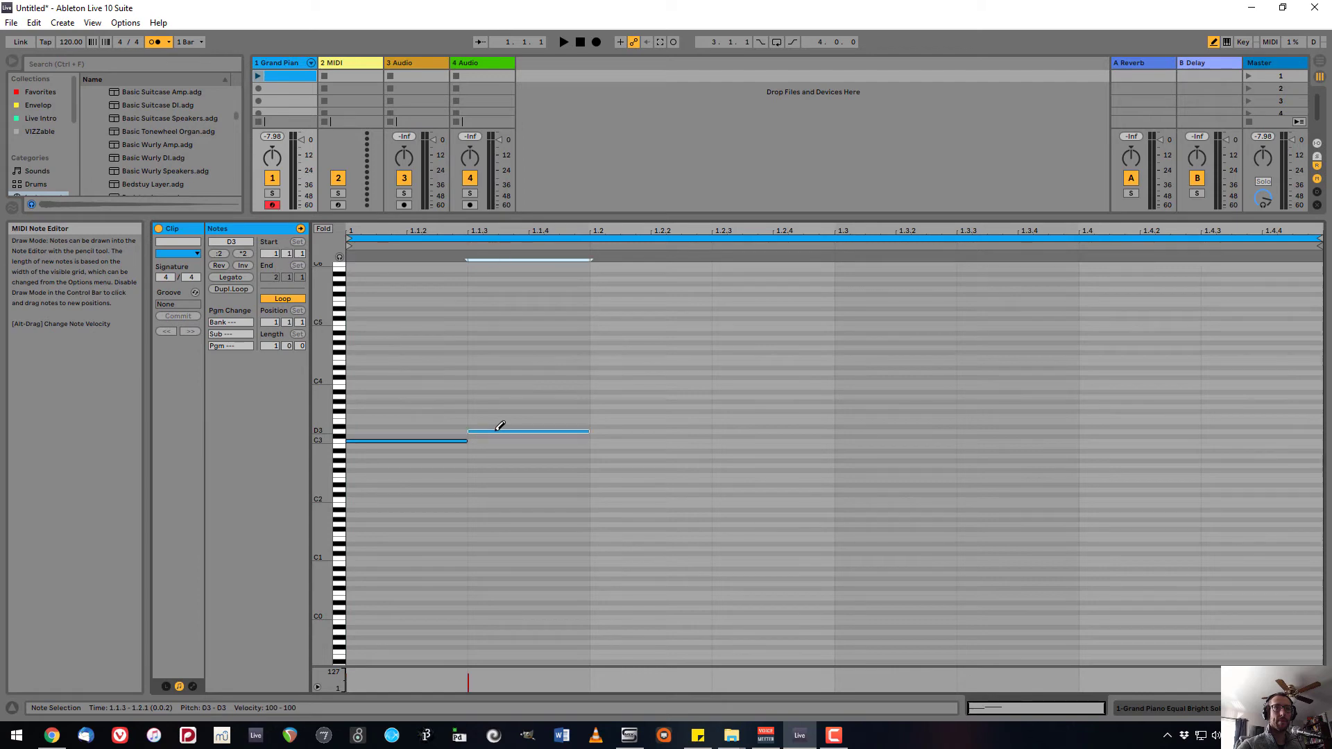
click(615, 421)
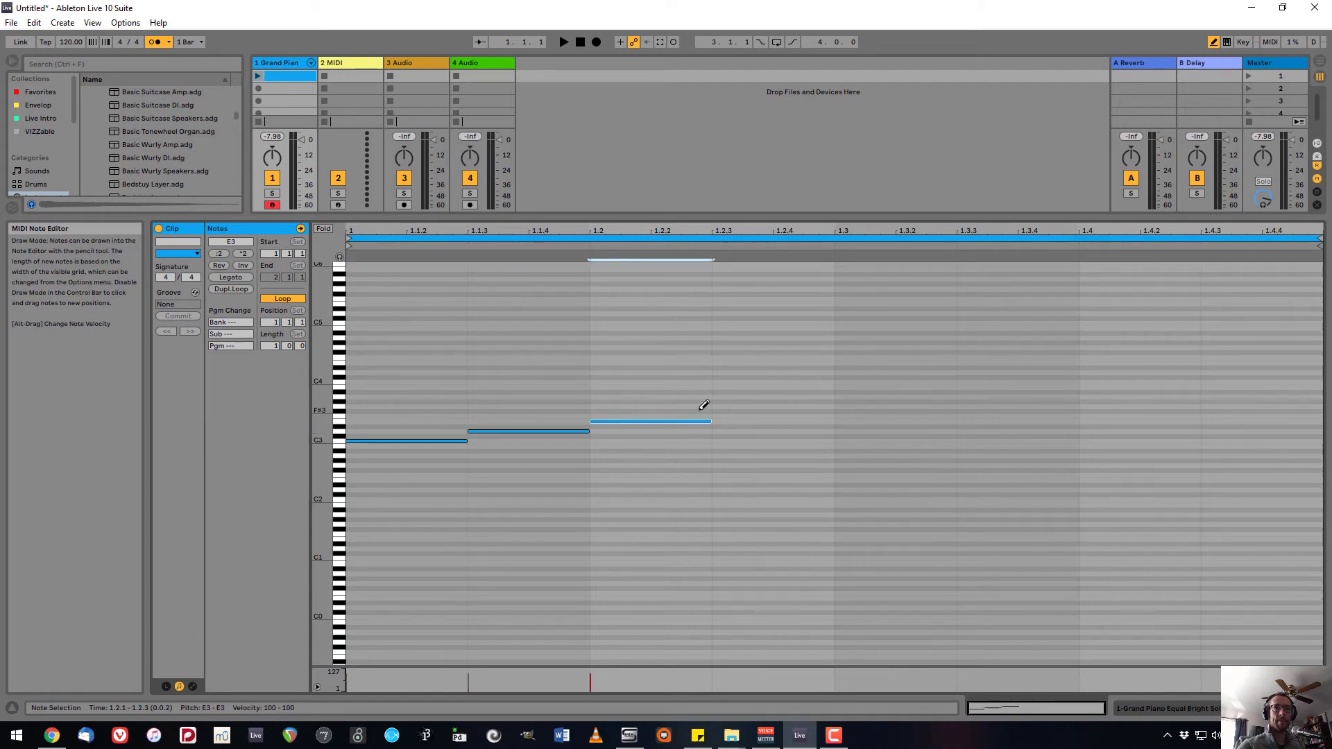
click(735, 416)
click(888, 406)
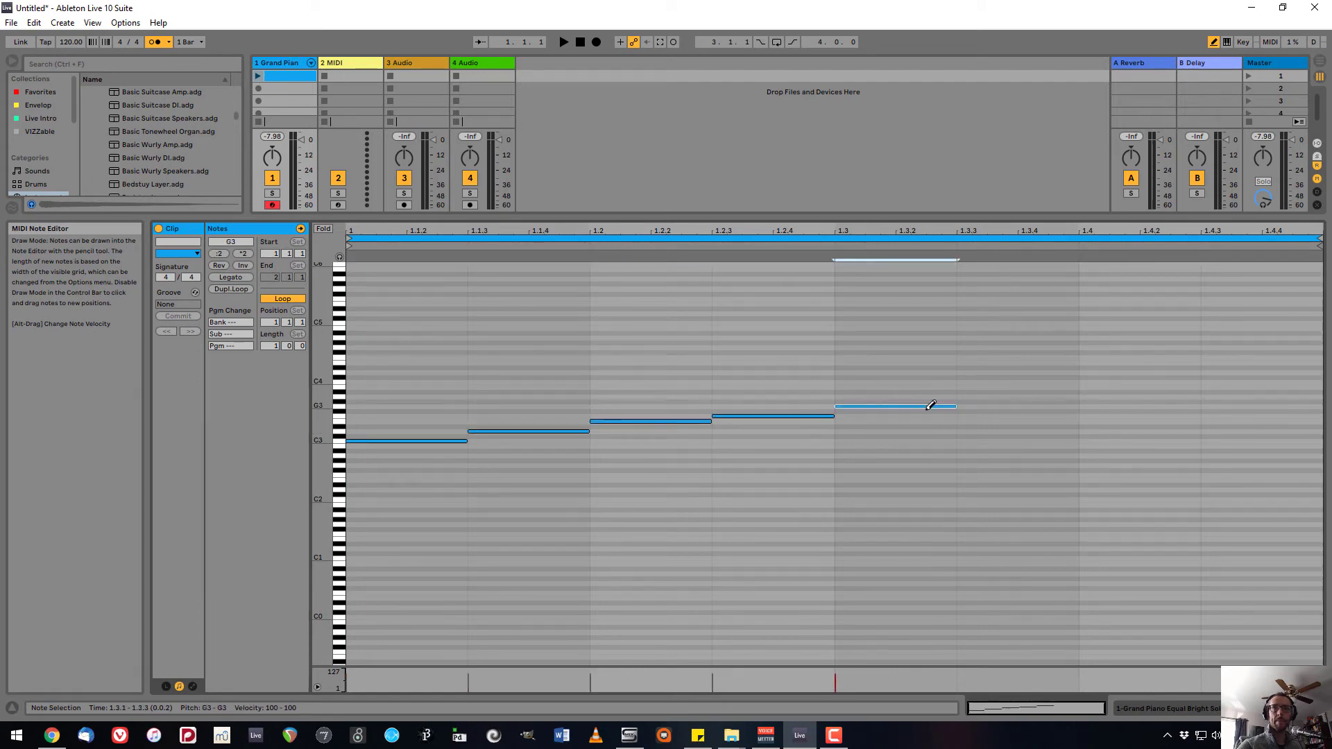
click(1001, 415)
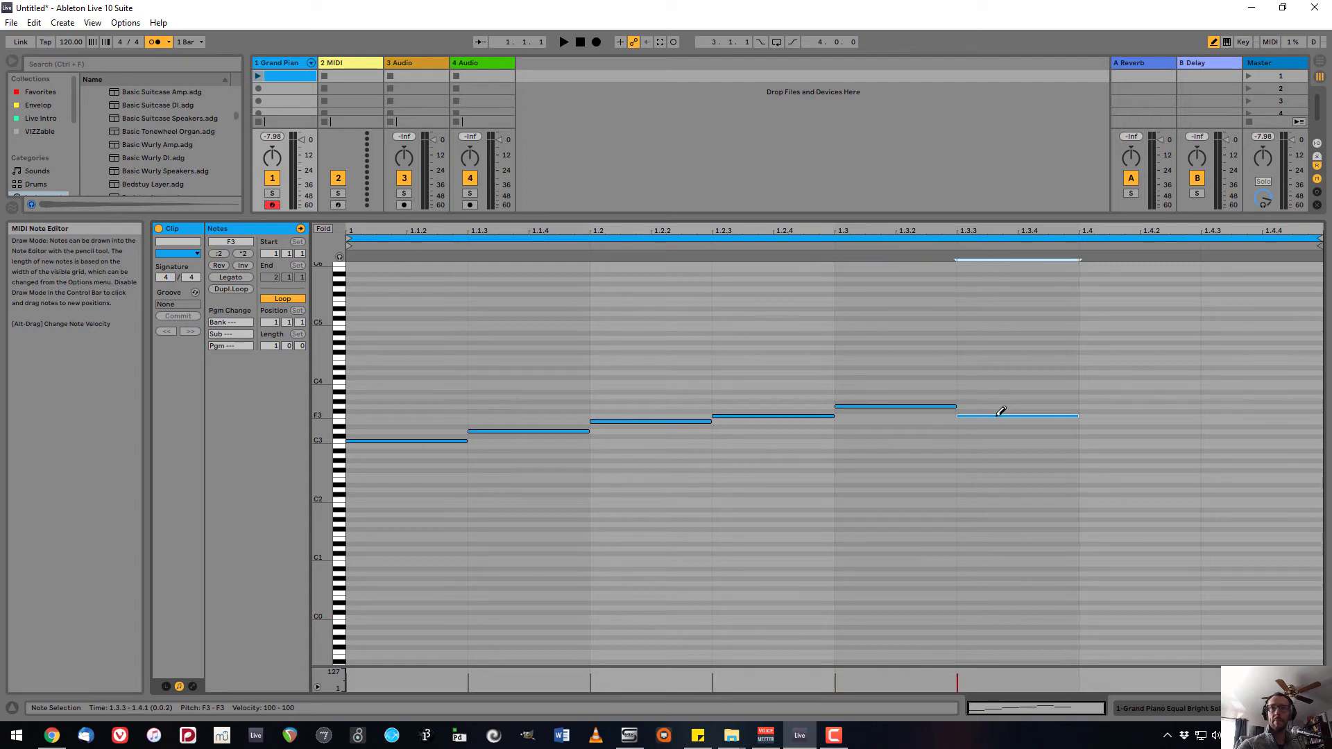
click(1125, 421)
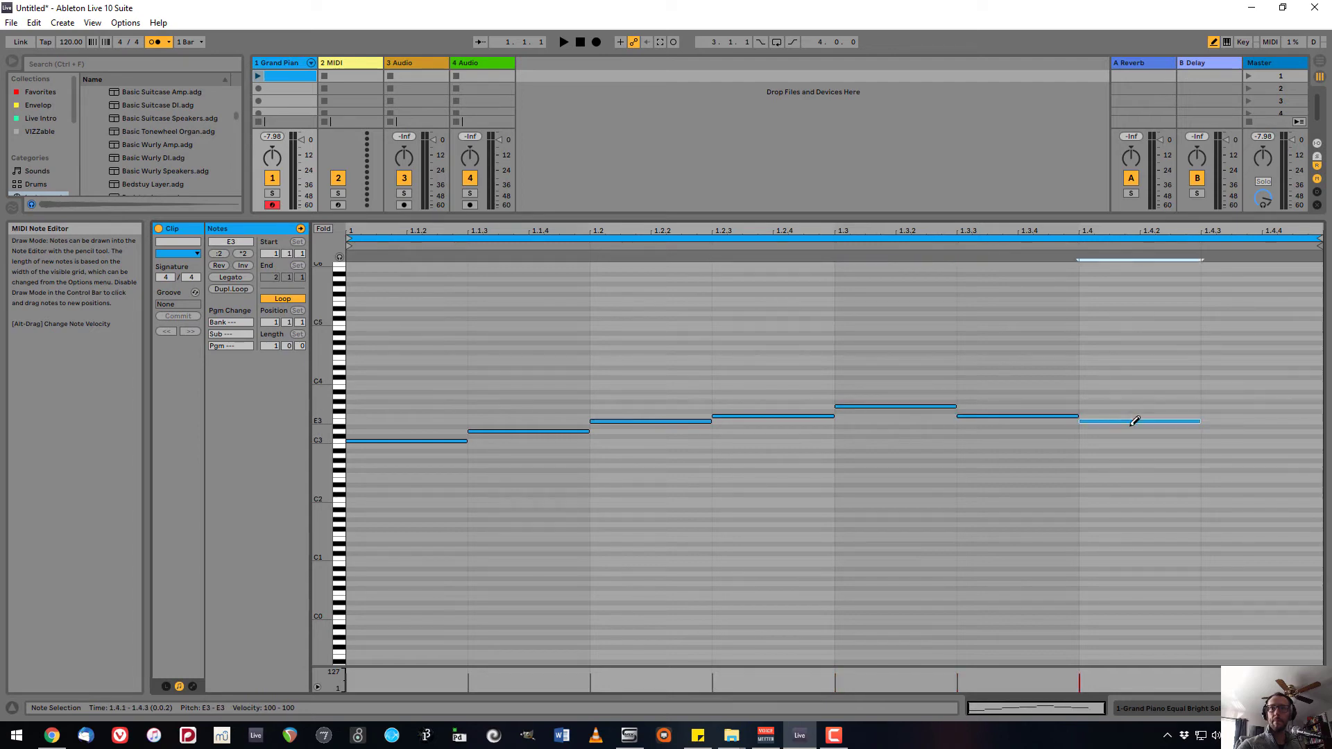
click(1255, 426)
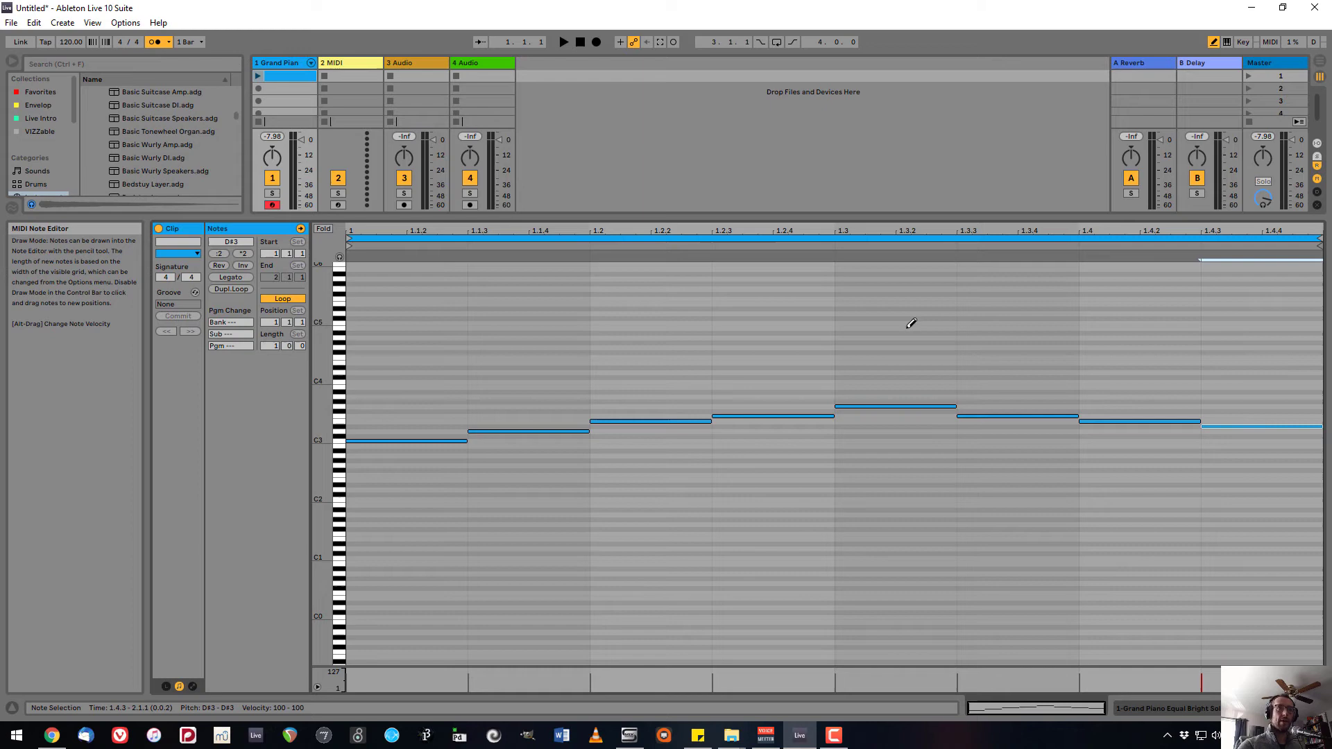
- Exit Draw Mode, lower the last note to D3, shorten F3 to start later, and select G3
click(1213, 42)
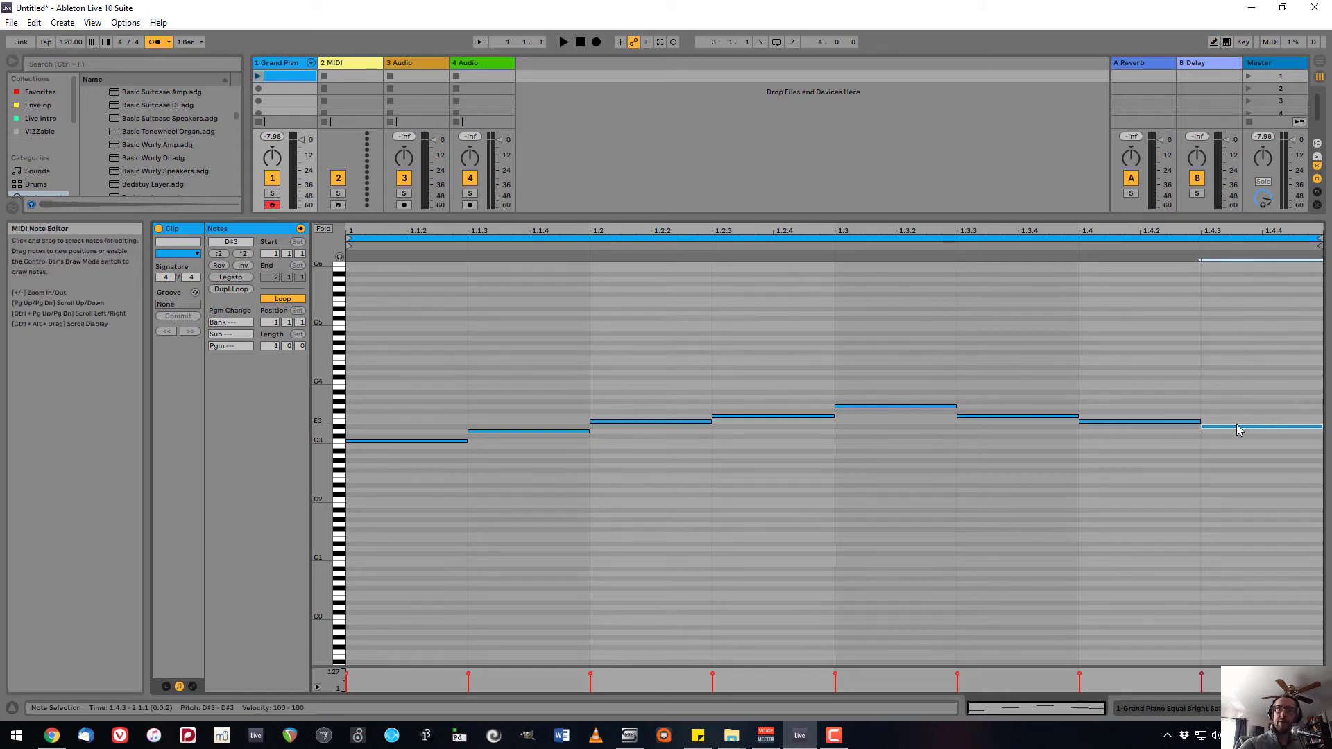
drag(1237, 428, 1142, 427)
click(1198, 421)
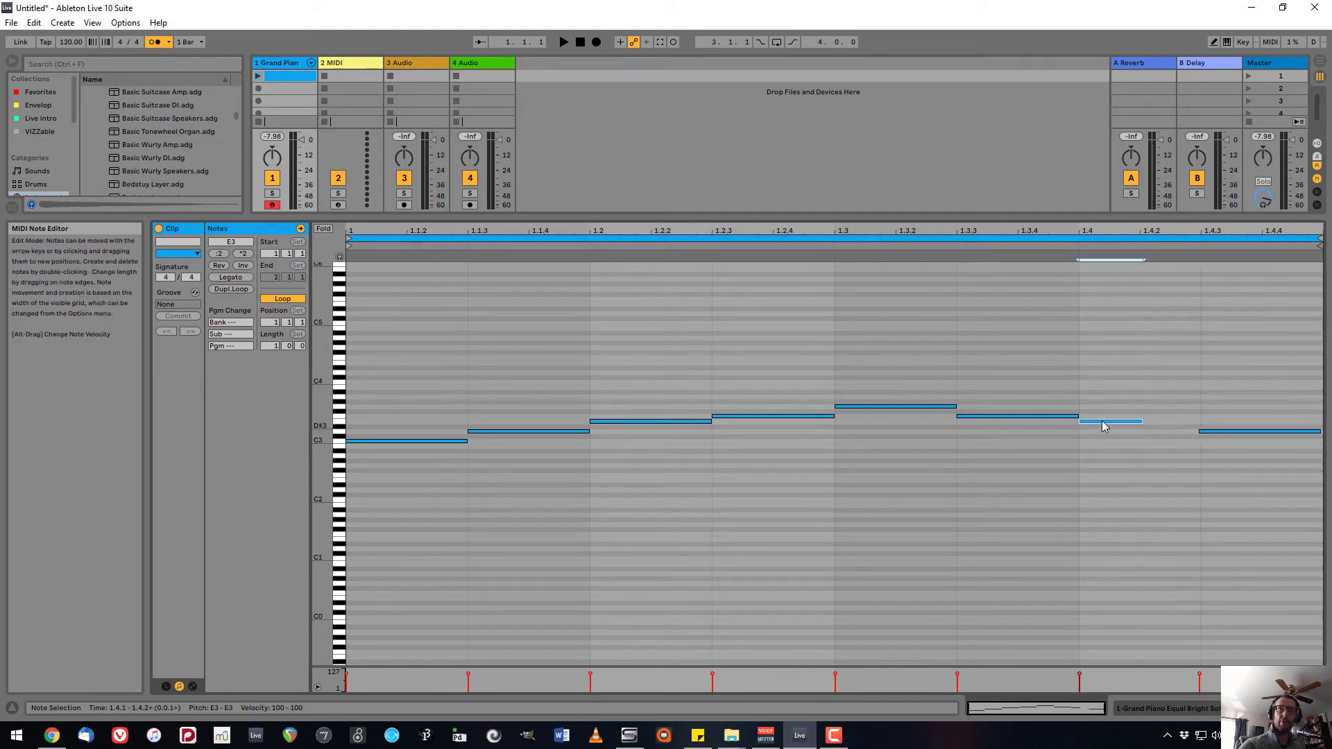
click(1073, 416)
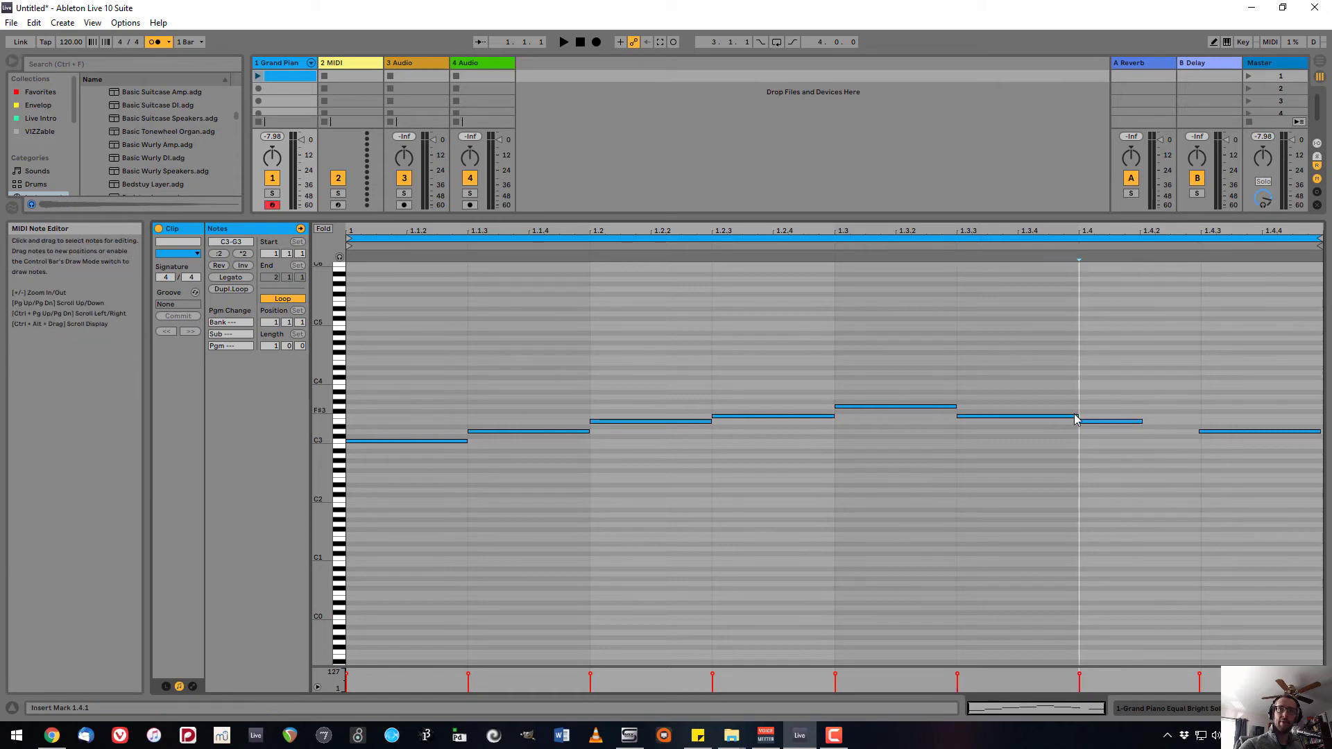
mouse_move(970, 417)
mouse_down()
mouse_move(1023, 418)
mouse_move(990, 414)
mouse_move(1017, 421)
mouse_move(1017, 439)
mouse_up()
click(950, 407)
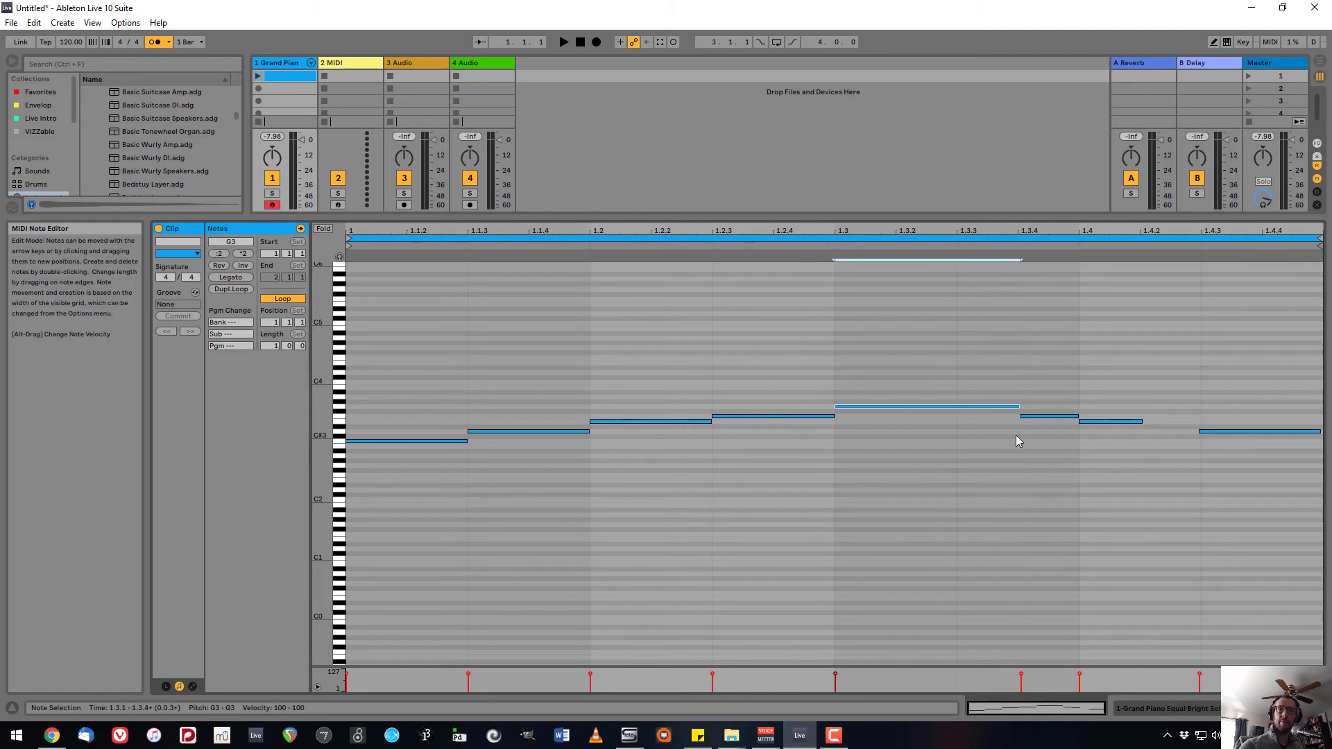
- Record a roughly six-bar melody into an empty Grand Piano clip slot and enlarge its note view
click(289, 84)
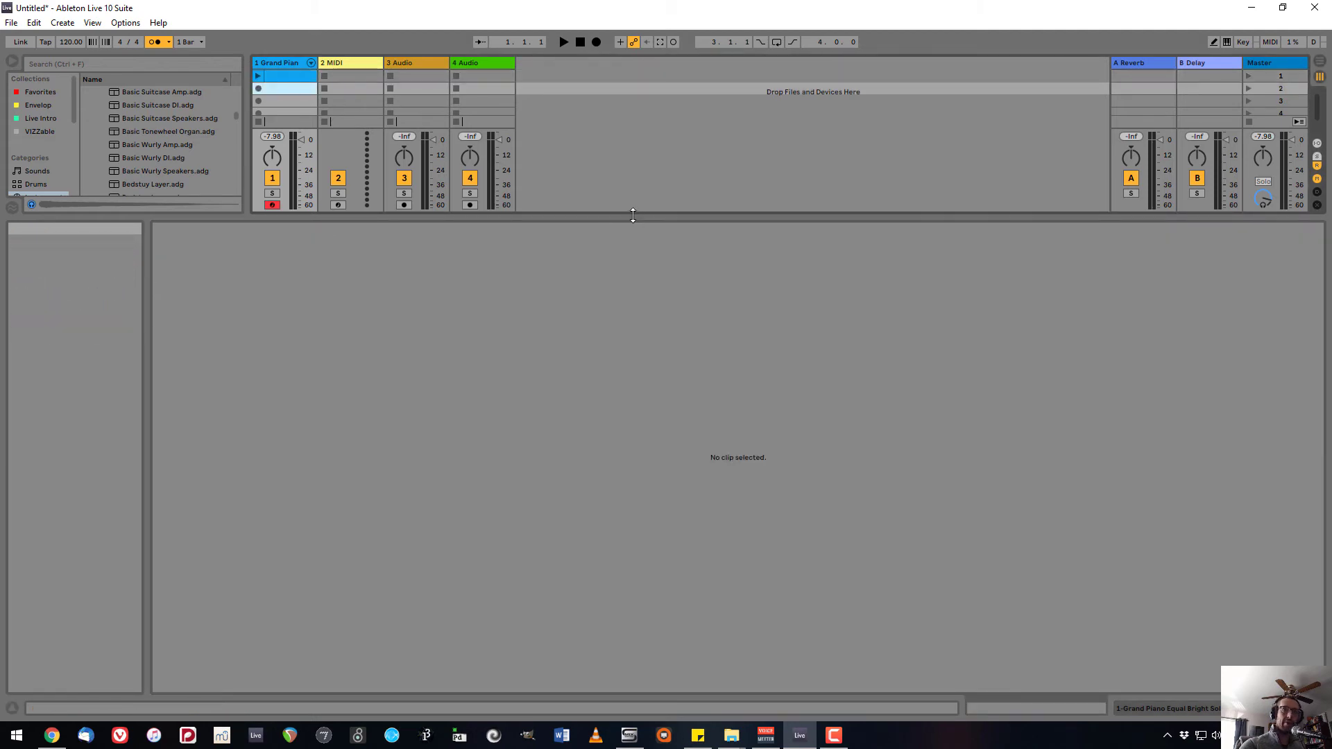
drag(632, 216, 627, 569)
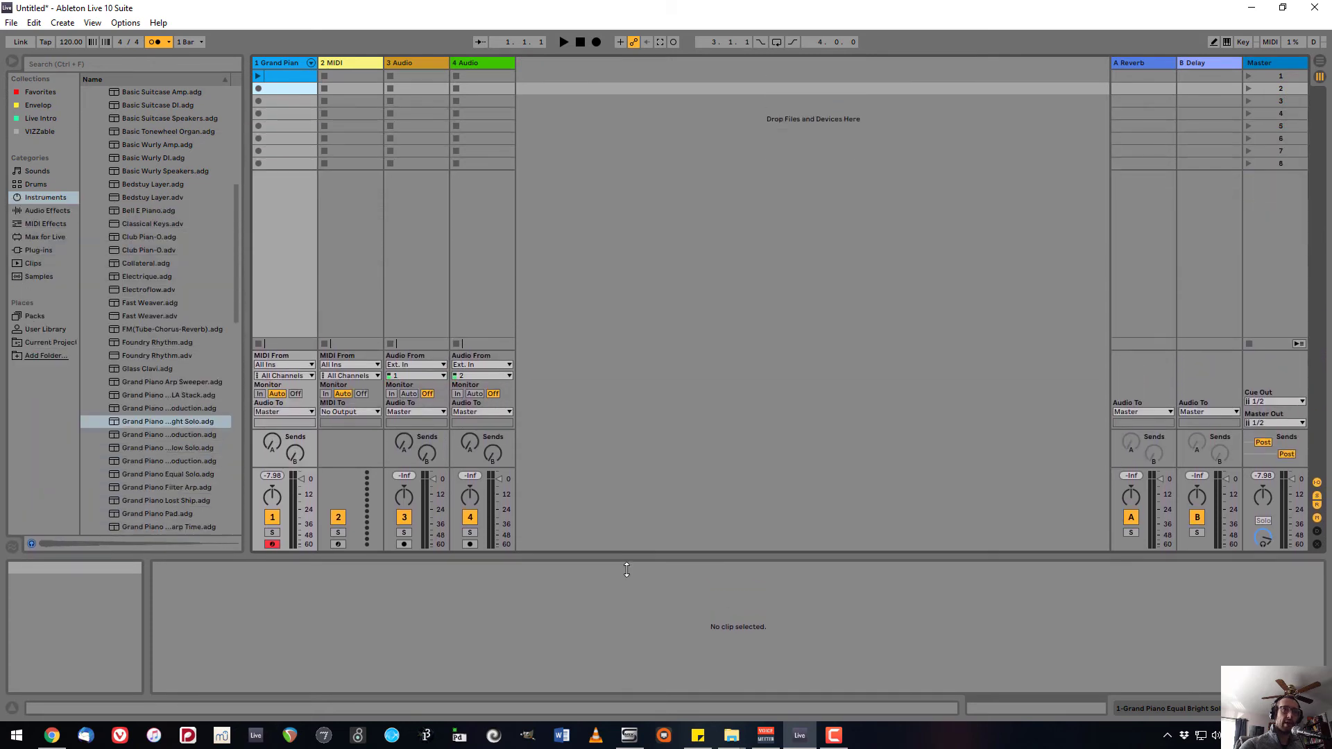
click(258, 89)
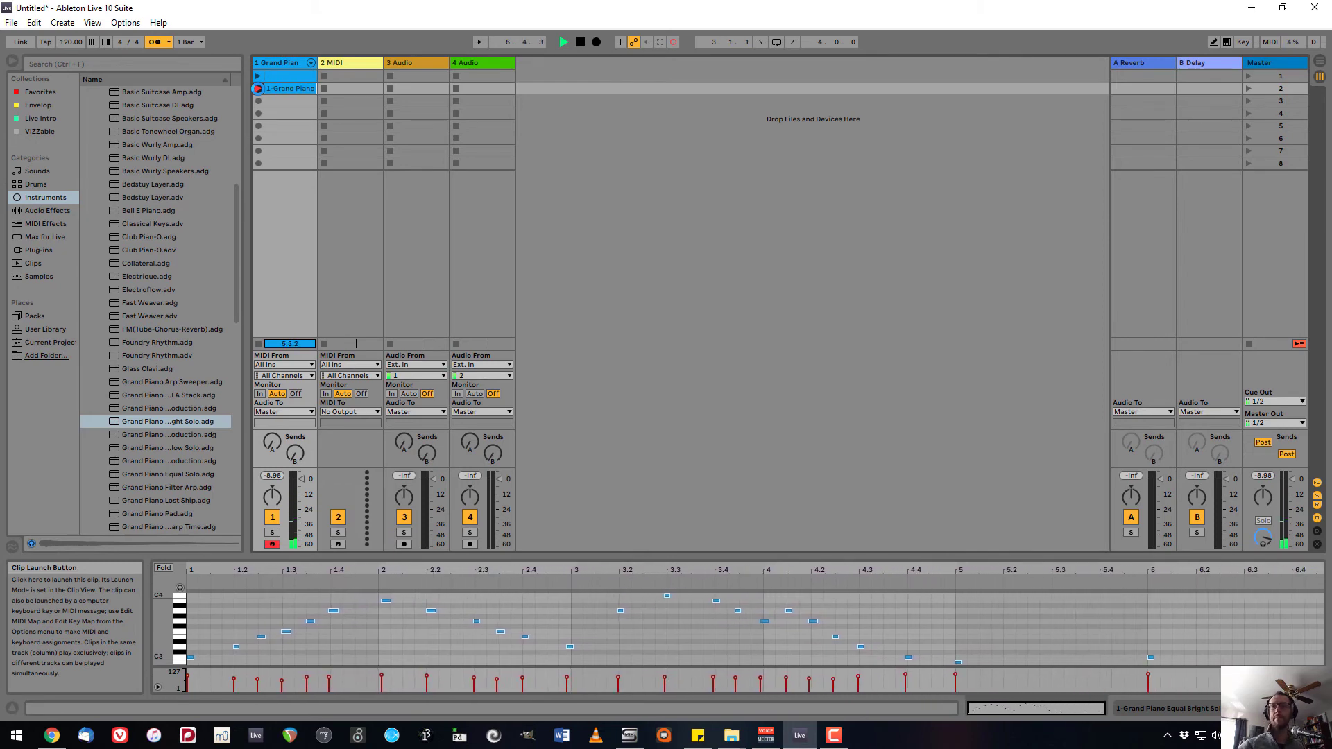
key(space)
drag(740, 553, 740, 286)
scroll(728, 460, up, 2)
scroll(728, 461, up, 1)
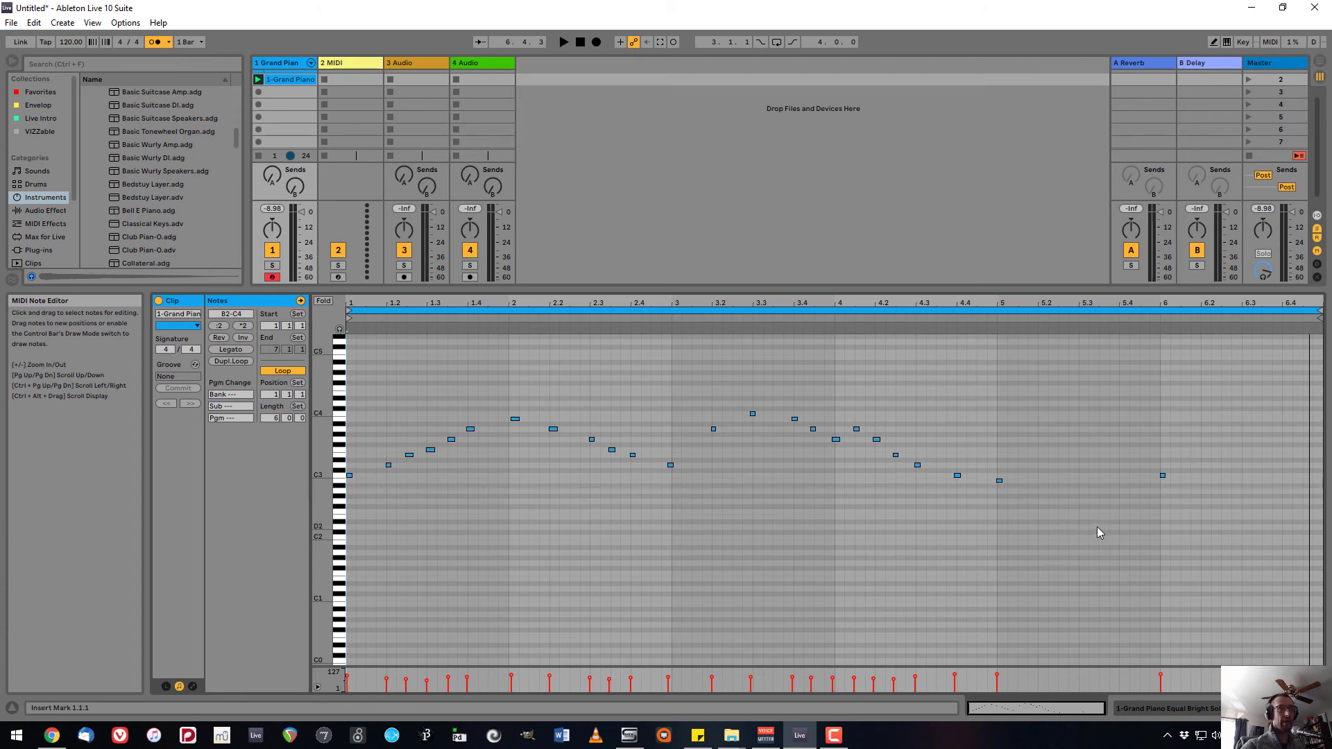
- Select all recorded notes and quantize them to 1/8 with 92% amount
click(391, 394)
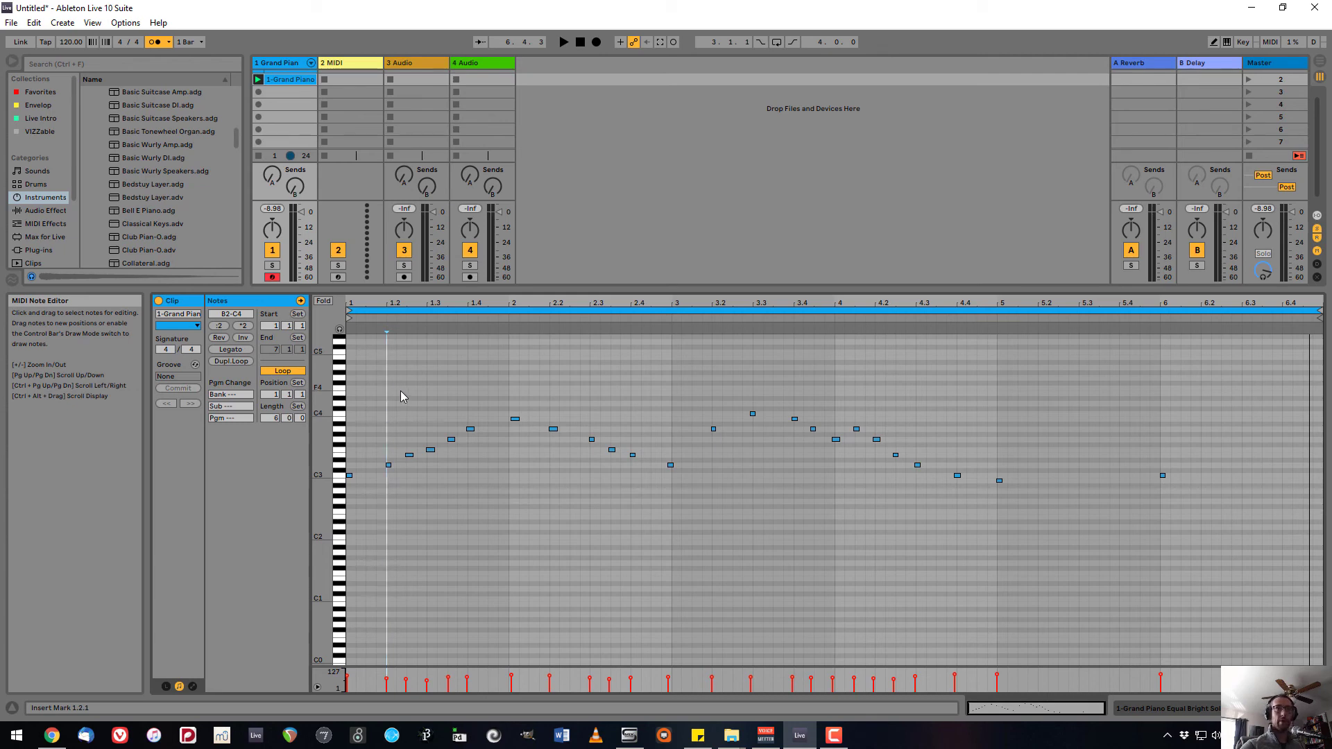
key(ctrl+a)
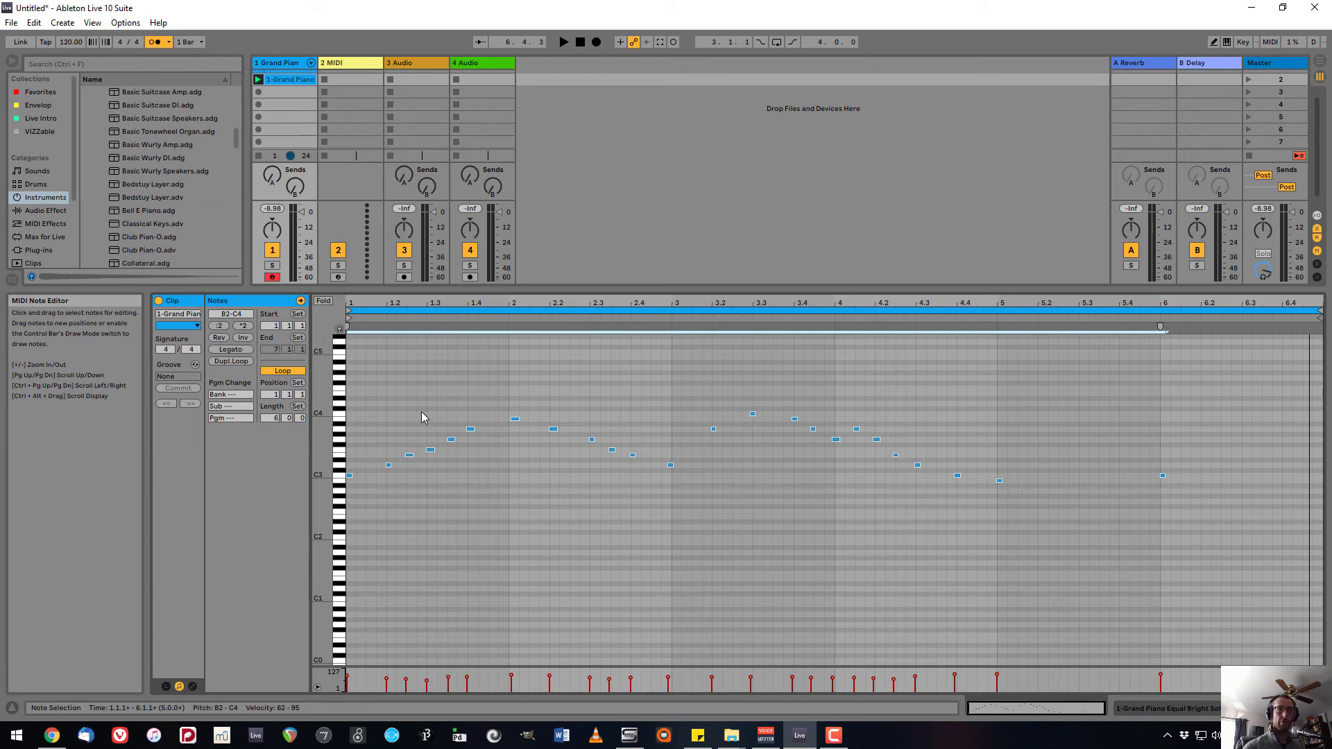
key(ctrl+shift+u)
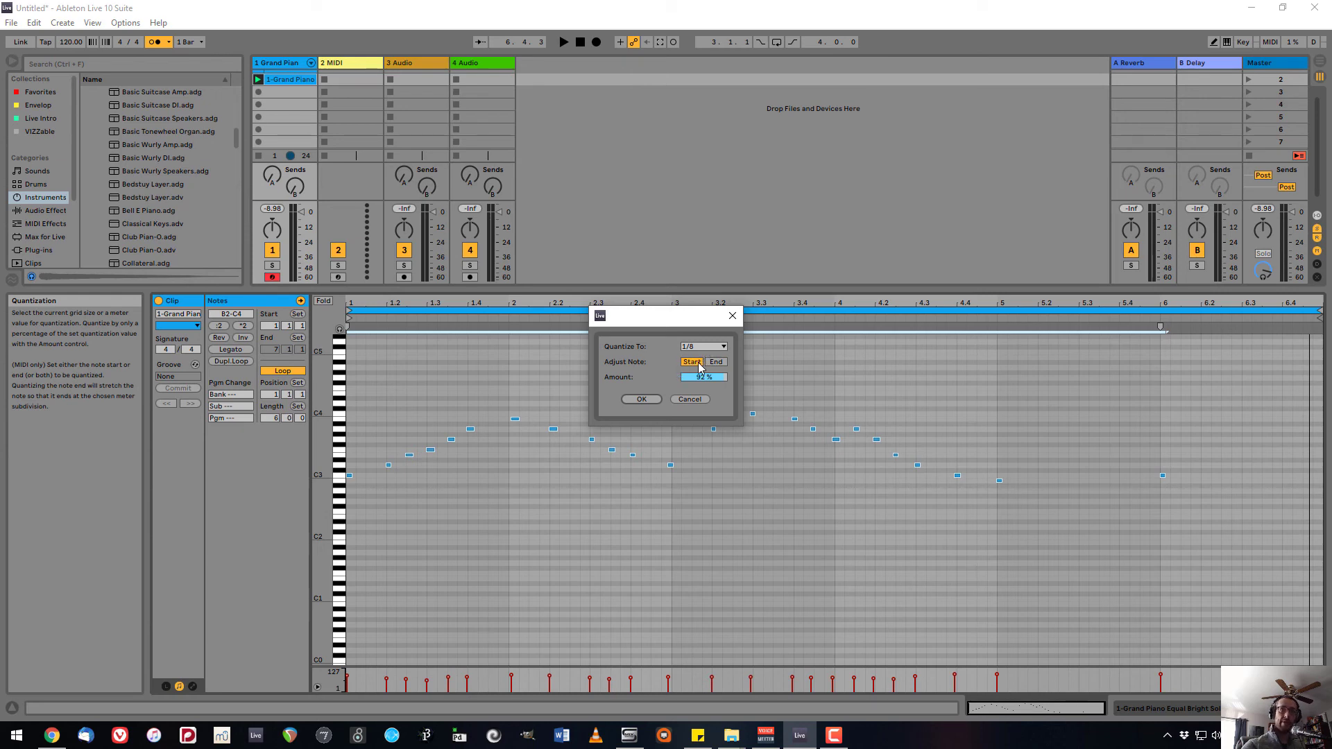
click(641, 400)
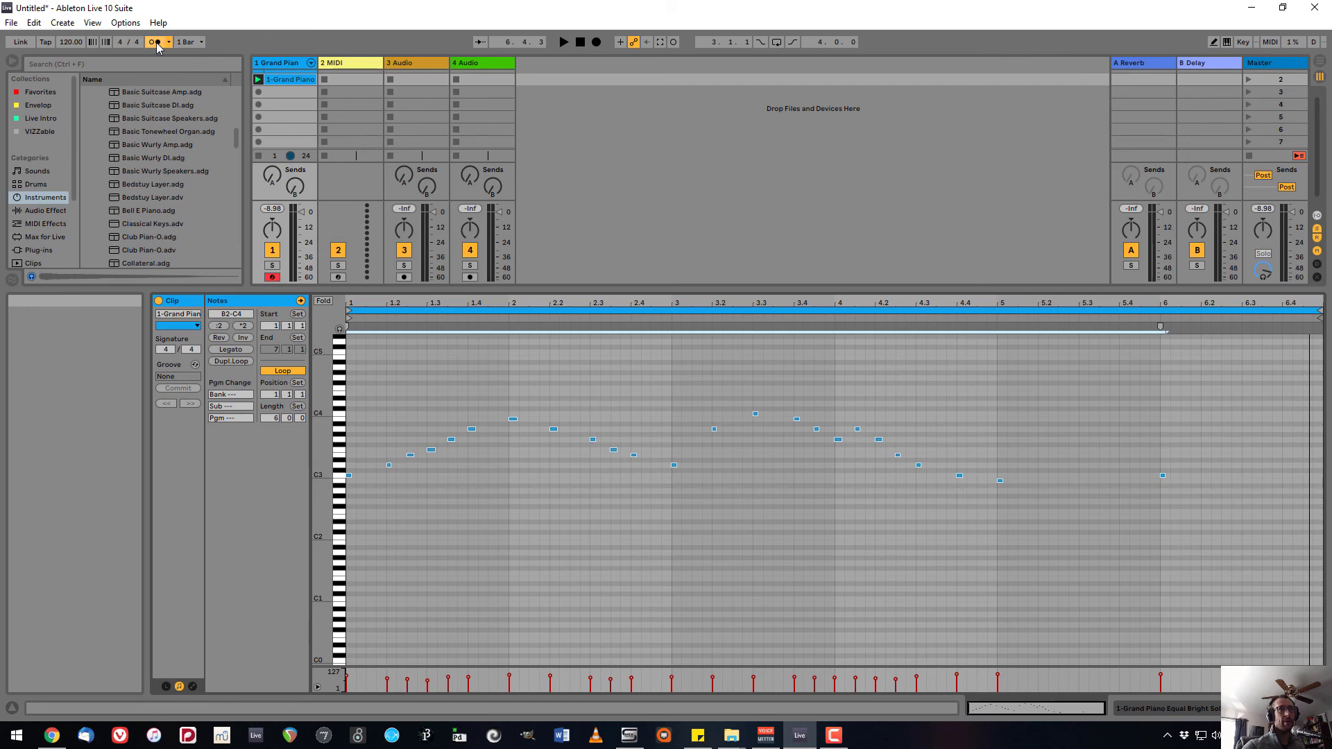
click(579, 42)
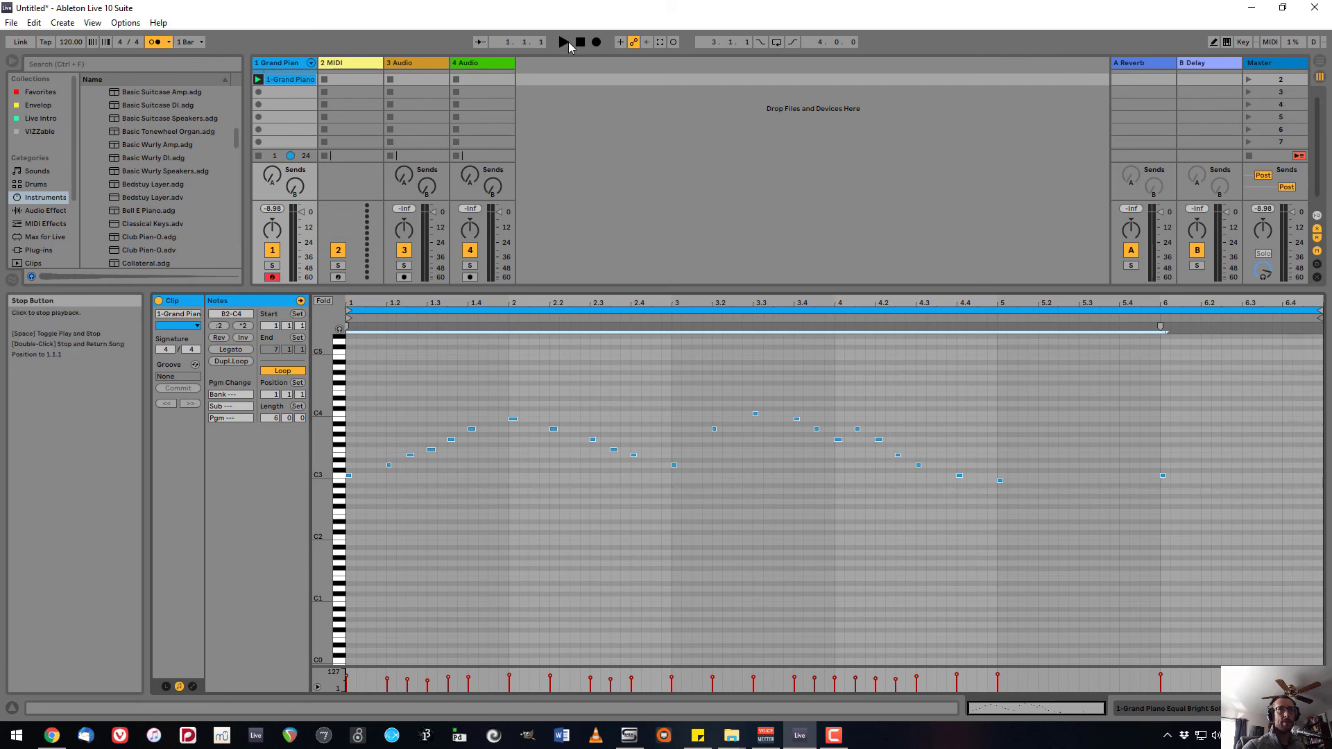
click(566, 43)
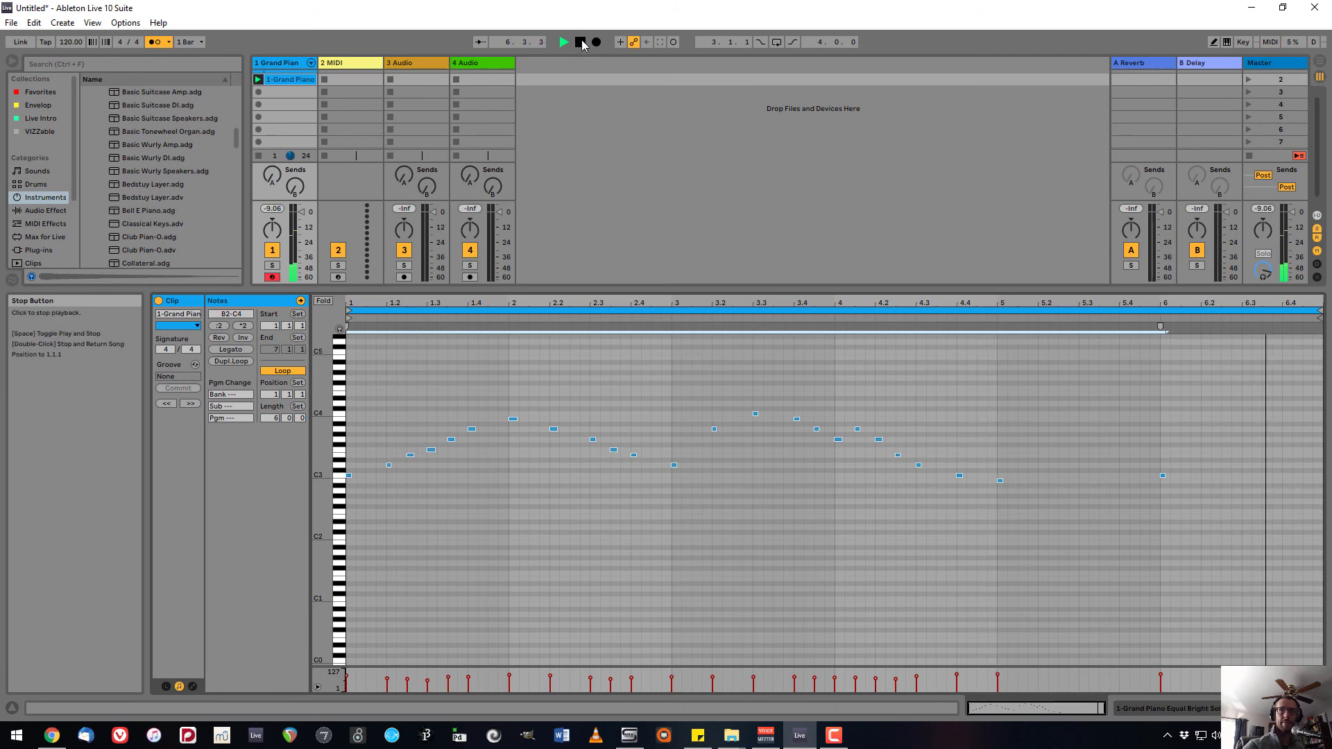
click(581, 43)
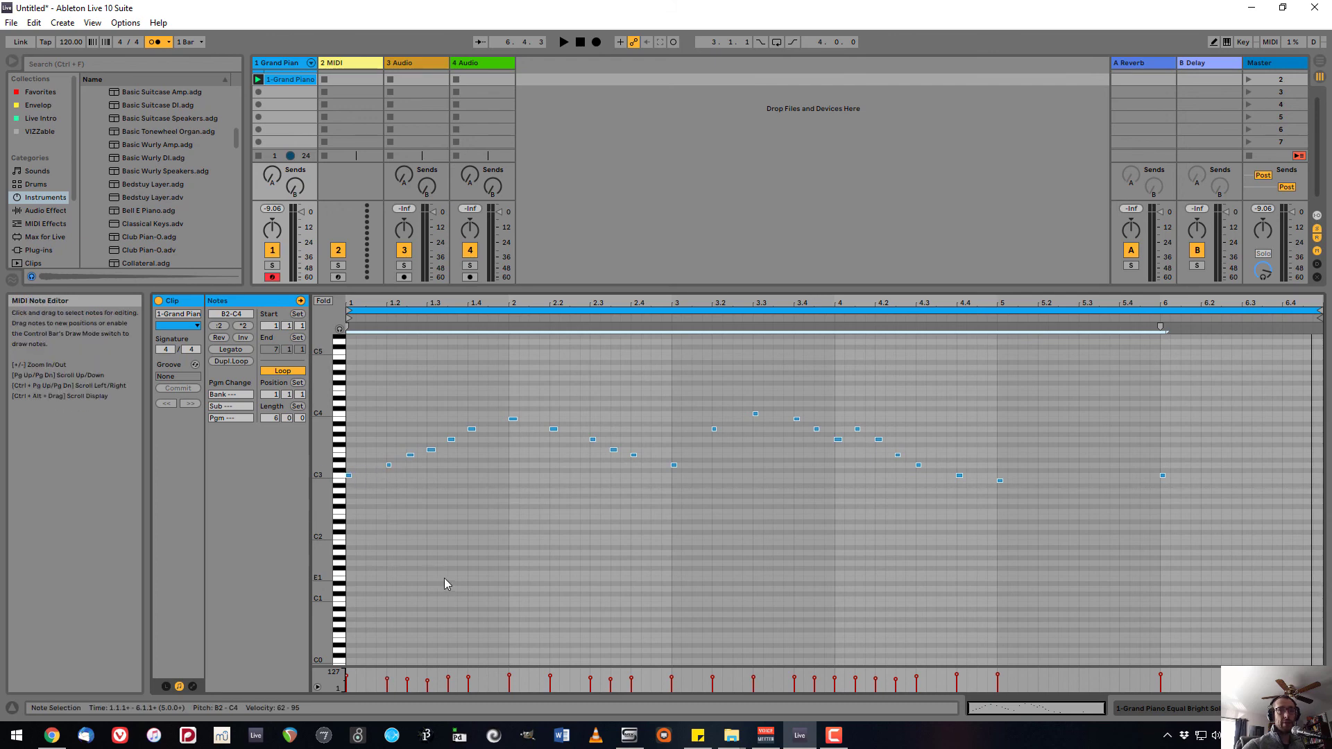
- Stretch the B2 note to end at bar 6 and raise the bar-6 note to C#3
click(477, 483)
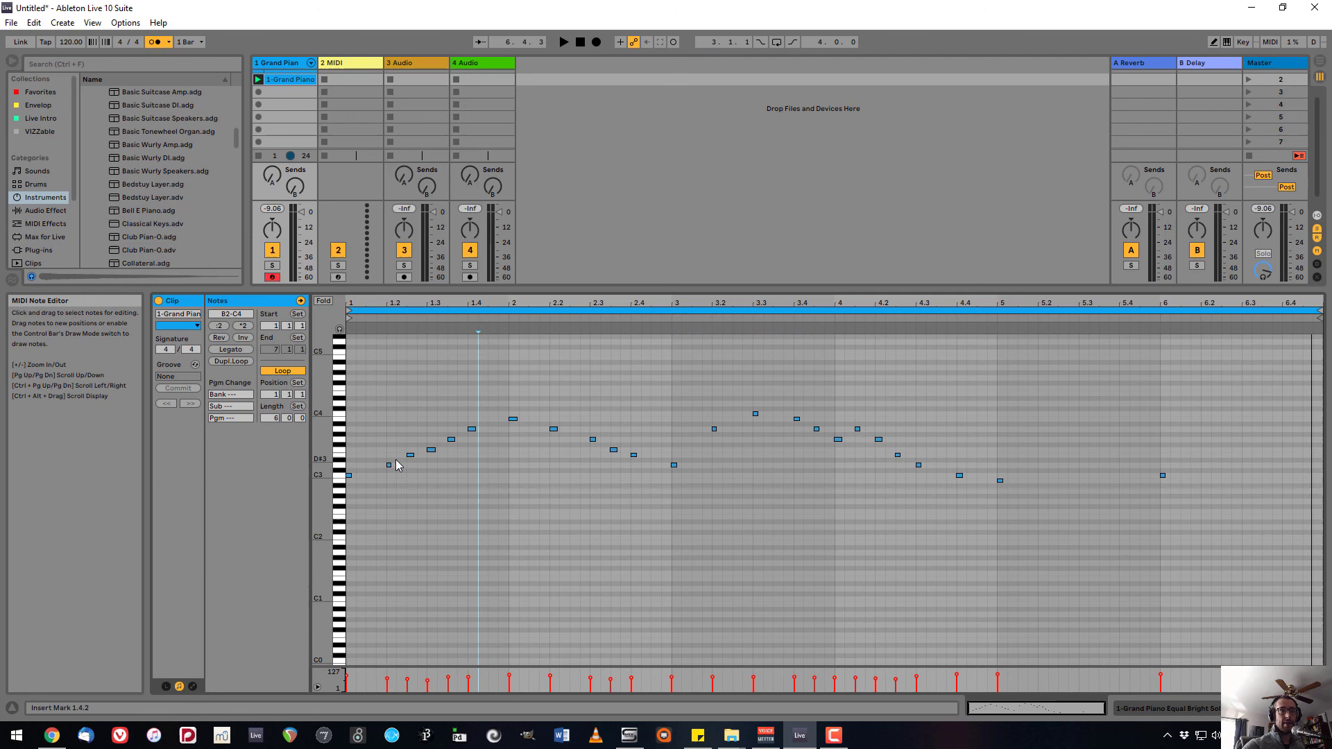
click(1000, 480)
drag(1002, 480, 1308, 477)
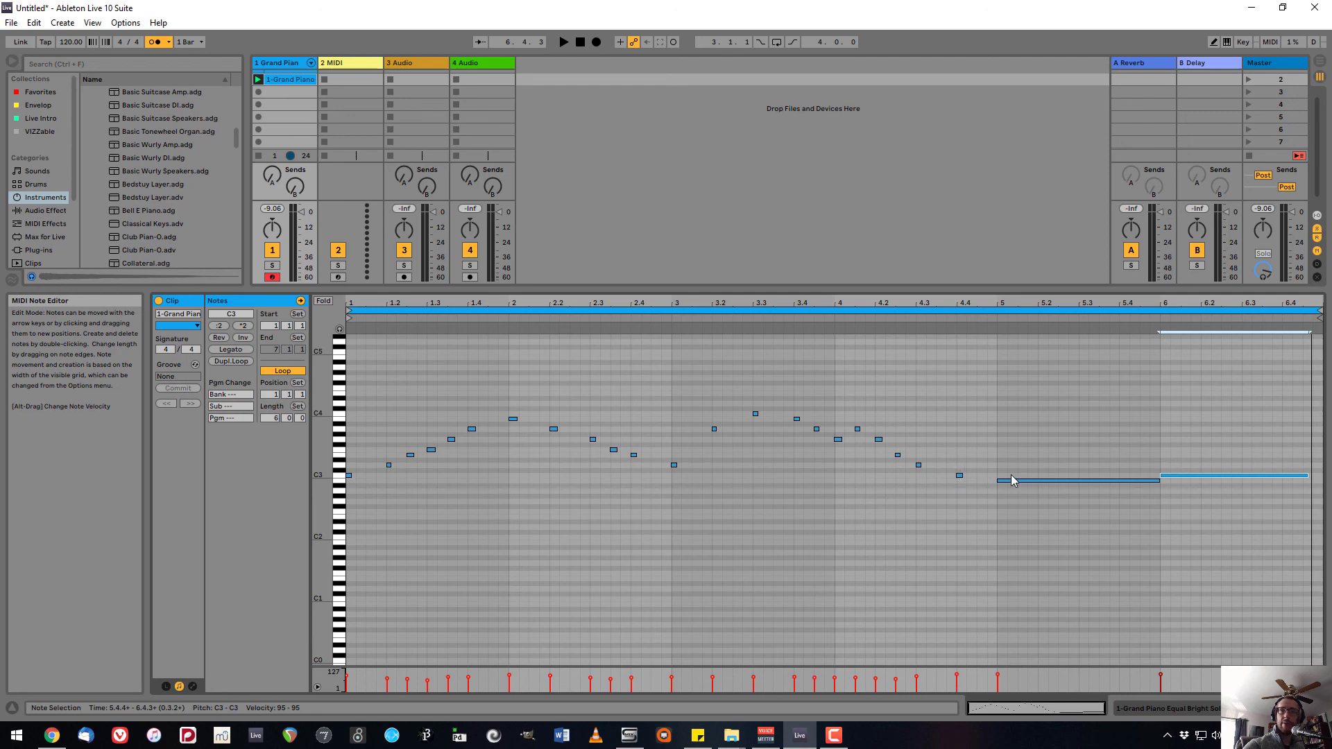
drag(1192, 476, 1193, 474)
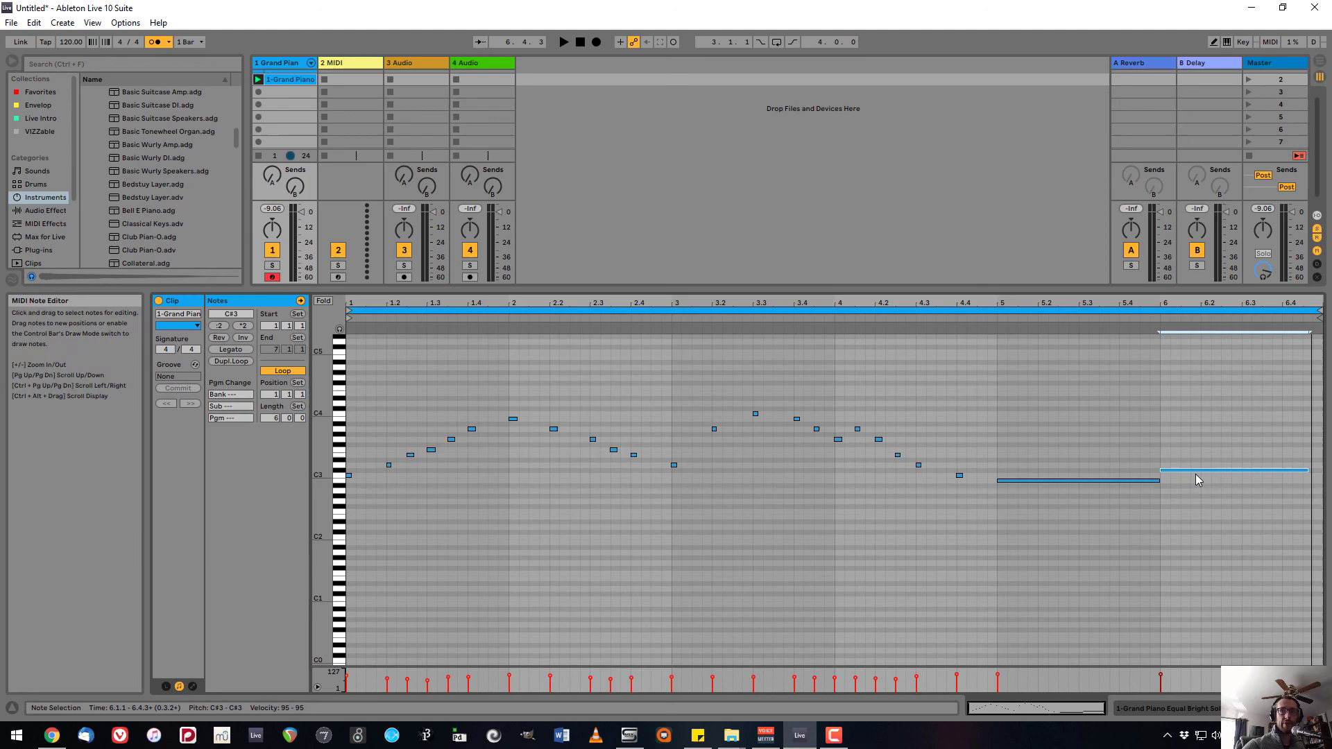